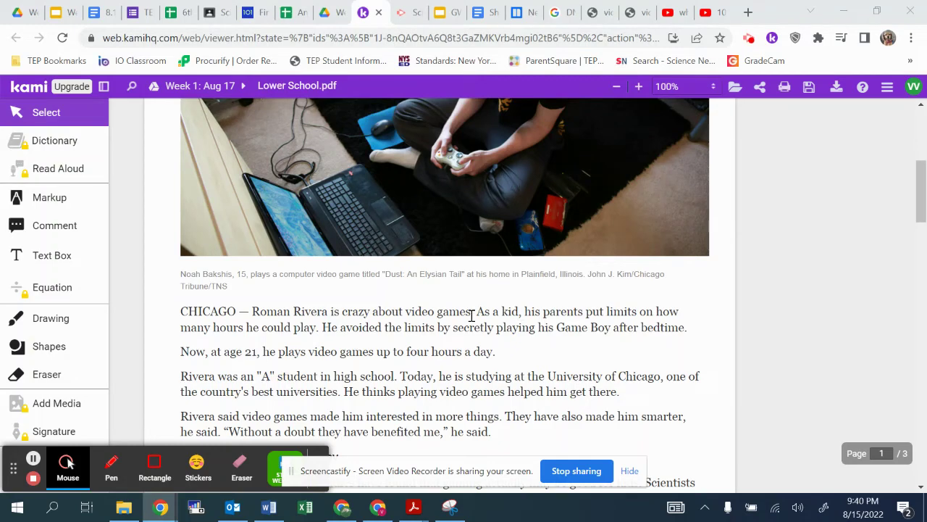
Step: Circle the article's headline on page 1 with a freehand black line
{"action": "scroll", "coordinate": [471, 316], "scroll_direction": "up", "scroll_amount": 5}
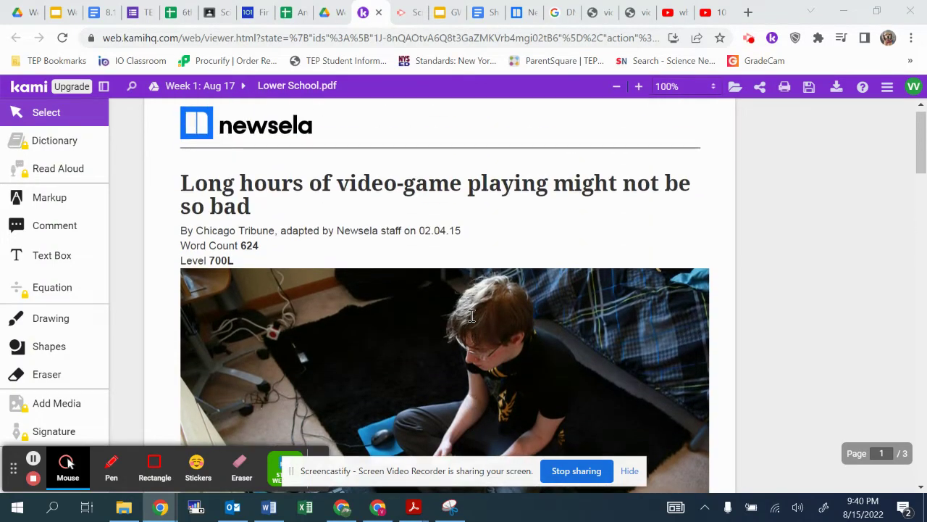
{"action": "scroll", "coordinate": [472, 315], "scroll_direction": "down", "scroll_amount": 1}
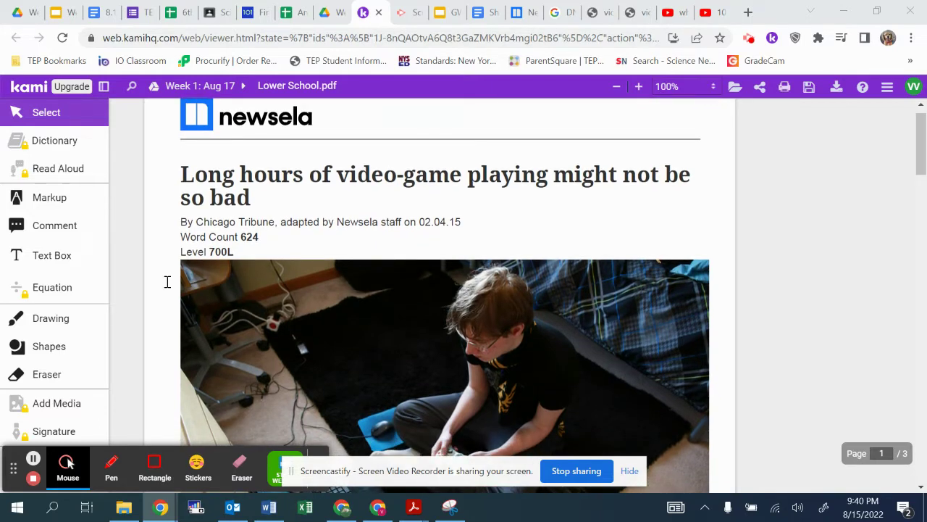
{"action": "left_click", "coordinate": [51, 322]}
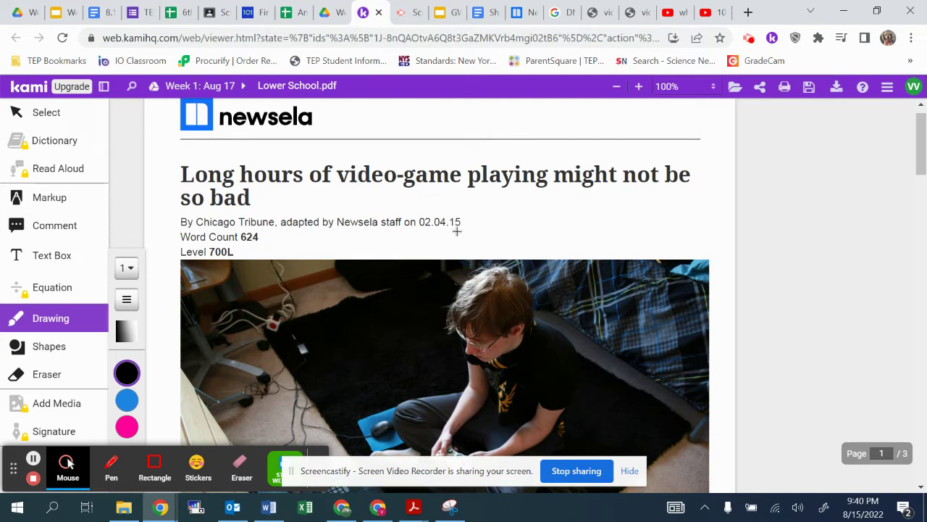
{"action": "mouse_move", "coordinate": [281, 212]}
{"action": "left_mouse_down"}
{"action": "mouse_move", "coordinate": [678, 199]}
{"action": "mouse_move", "coordinate": [459, 149]}
{"action": "mouse_move", "coordinate": [166, 155]}
{"action": "mouse_move", "coordinate": [270, 207]}
{"action": "mouse_move", "coordinate": [316, 218]}
{"action": "left_mouse_up"}
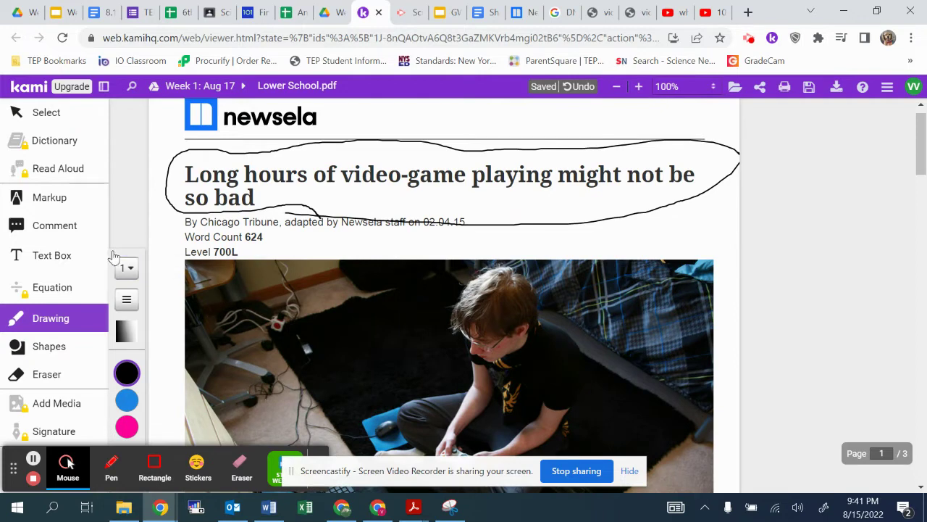
Step: Add a text box reading "NF - informational text" beside the newsela logo on page 1
{"action": "left_click", "coordinate": [48, 260]}
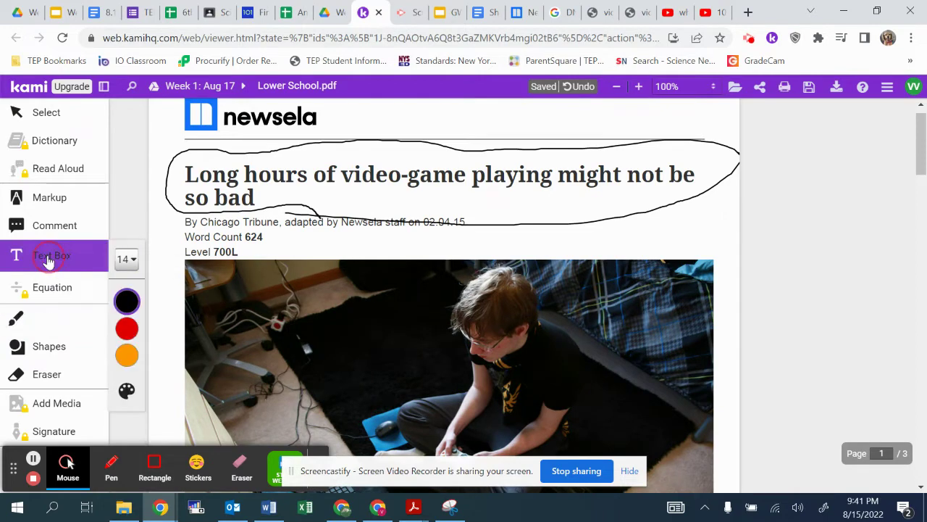
{"action": "left_click", "coordinate": [352, 129]}
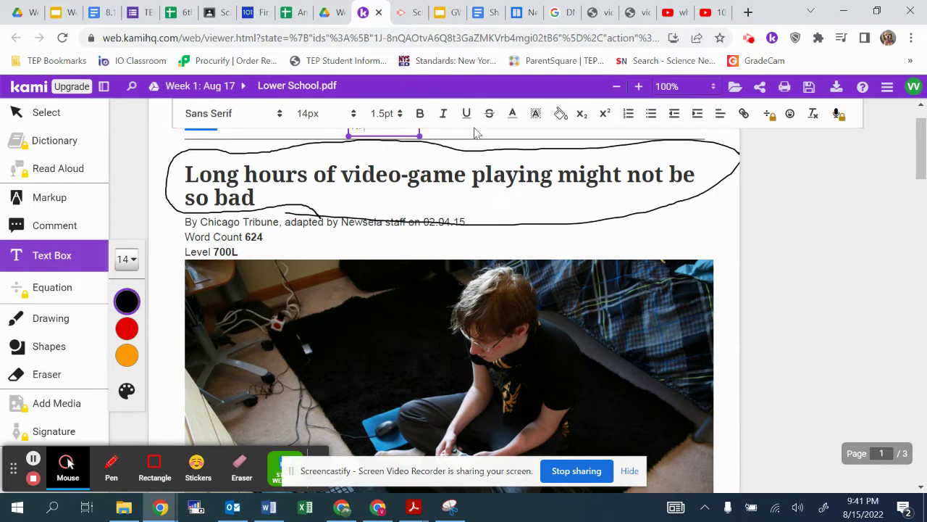
{"action": "scroll", "coordinate": [688, 183], "scroll_direction": "up", "scroll_amount": 1}
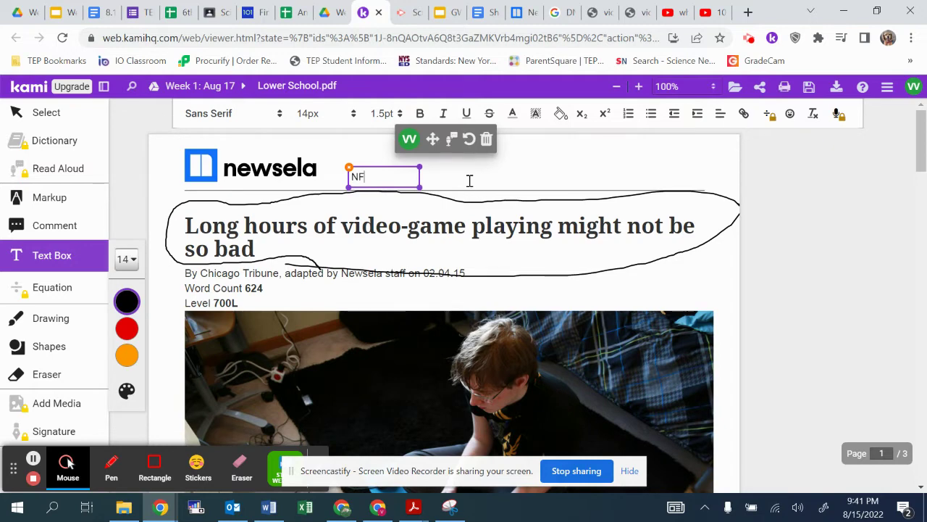
{"action": "type", "text": "- infom"}
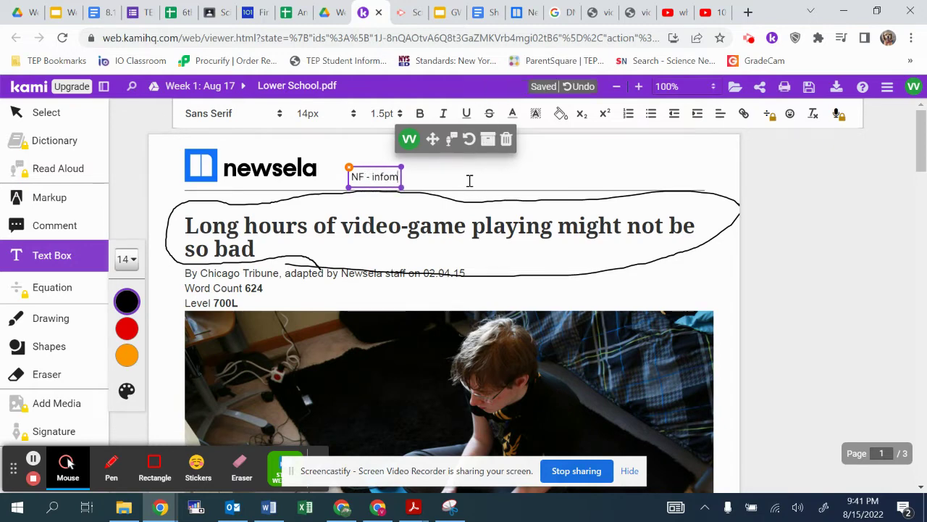
{"action": "key", "text": "BackSpace"}
{"action": "type", "text": "rmation"}
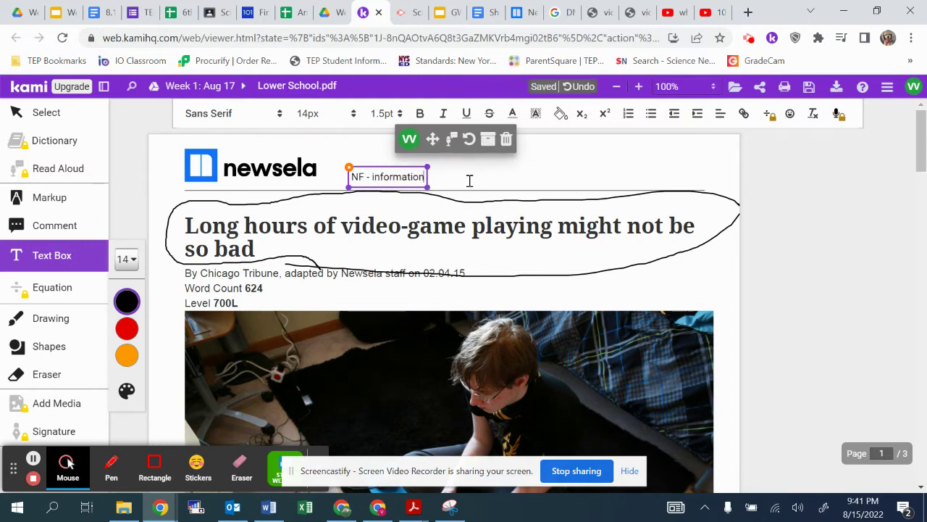
{"action": "type", "text": "al text"}
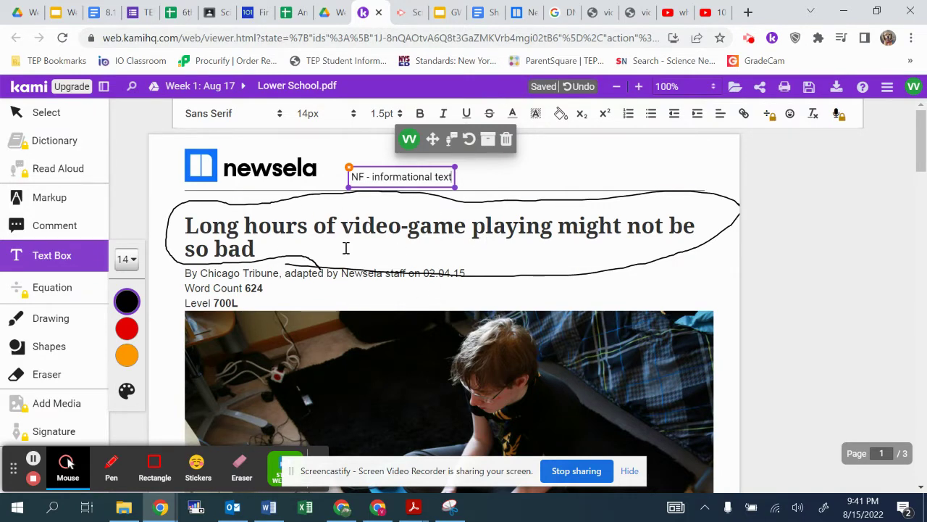
{"action": "left_click", "coordinate": [353, 176]}
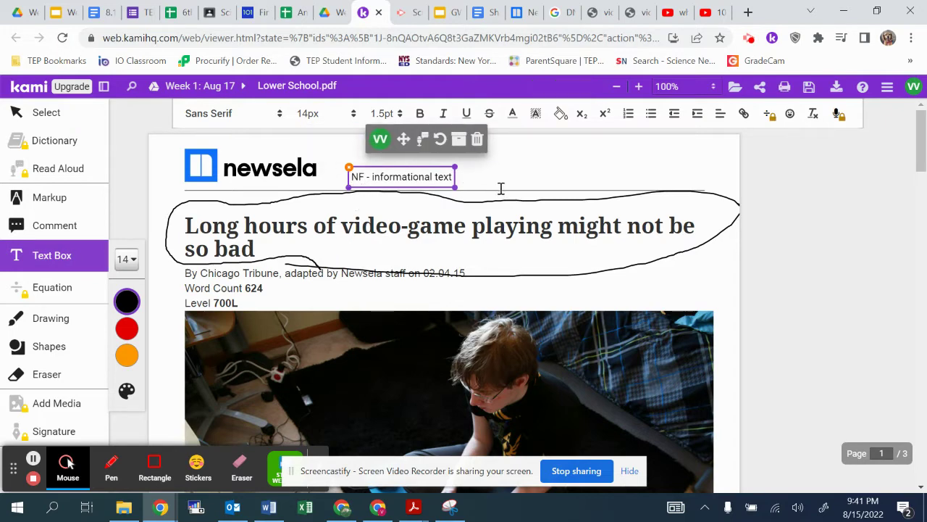
{"action": "left_click", "coordinate": [529, 180]}
Step: Add a second text box reading "Video games being beneficial" above the end of the circled headline
{"action": "scroll", "coordinate": [529, 179], "scroll_direction": "down", "scroll_amount": 1}
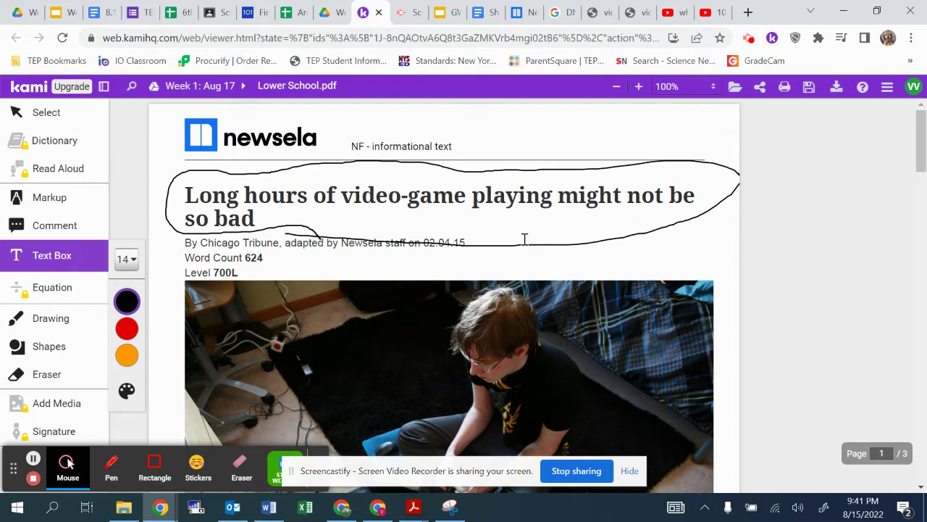
{"action": "left_click", "coordinate": [544, 138]}
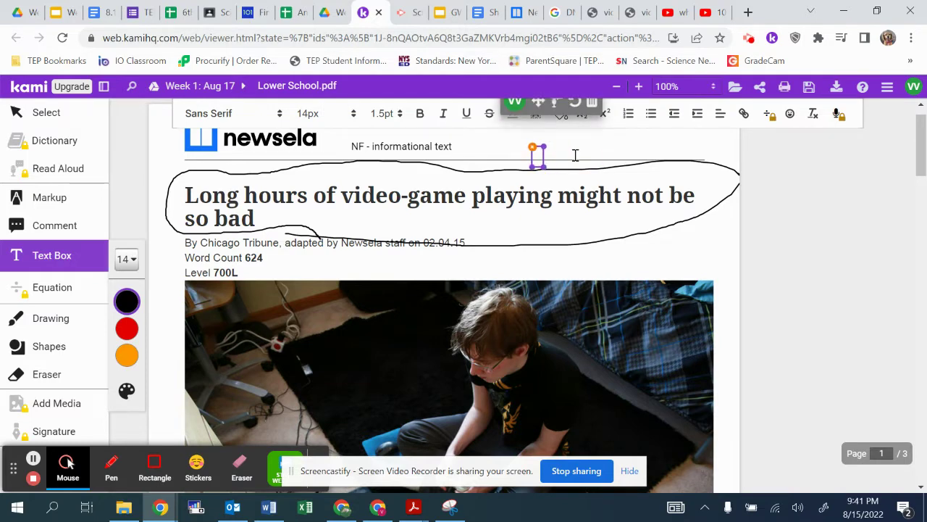
{"action": "type", "text": "Video games"}
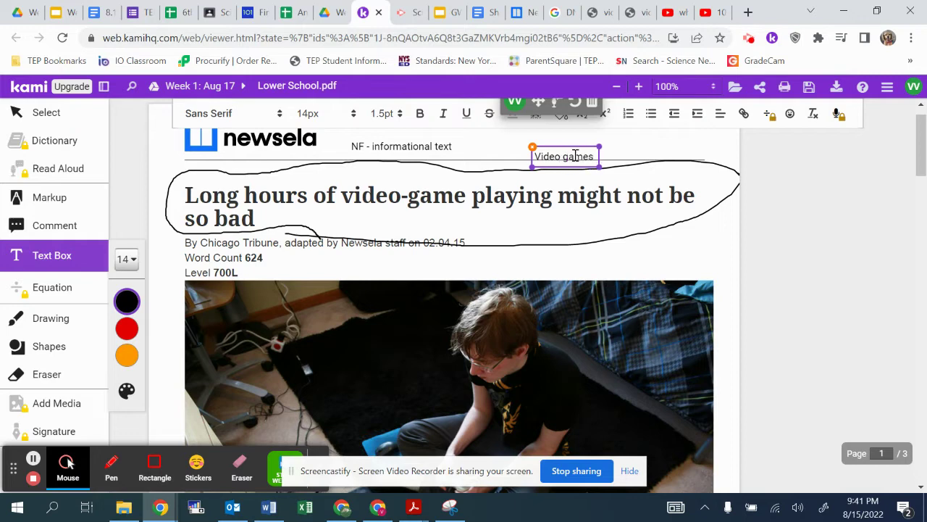
{"action": "type", "text": " being beneficial"}
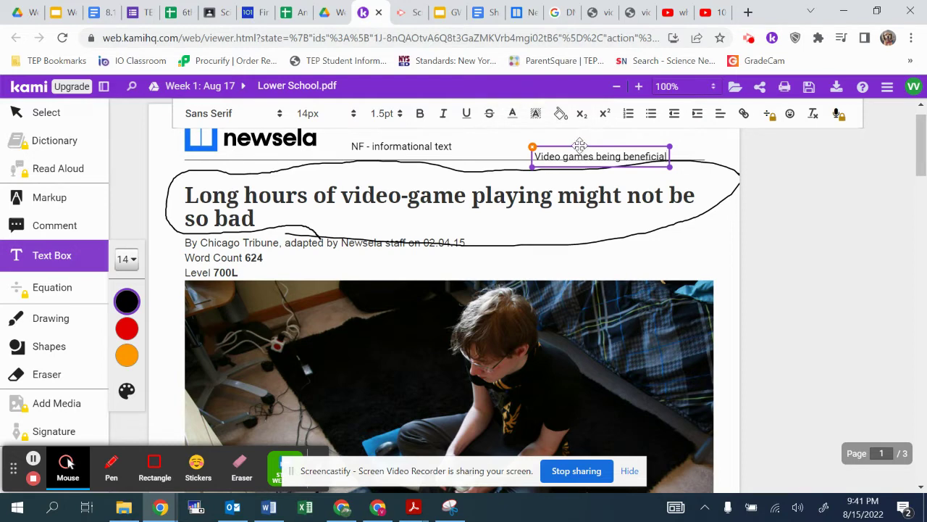
{"action": "right_click", "coordinate": [588, 144]}
{"action": "key", "text": "Escape"}
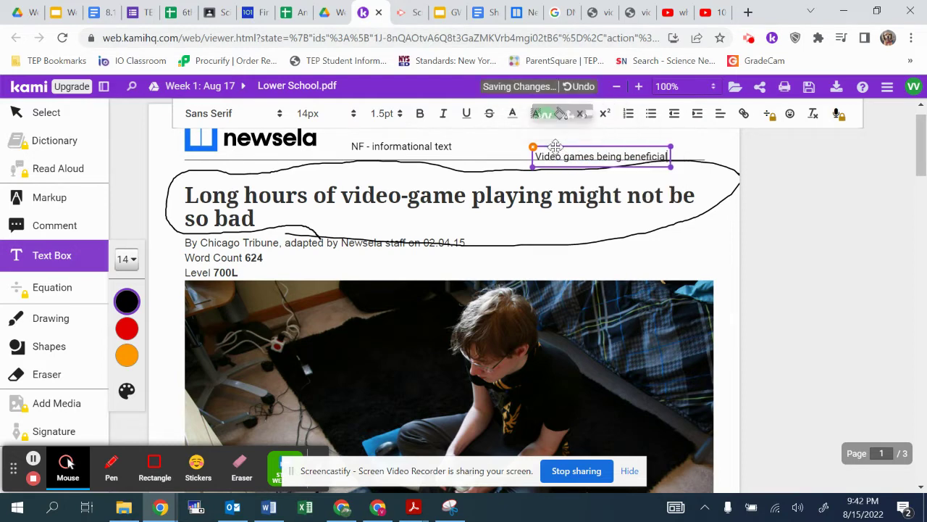
Step: Move the video games note slightly upward and put "Topic - " in front of its text
{"action": "left_click_drag", "start_coordinate": [555, 147], "coordinate": [550, 139]}
{"action": "left_click", "coordinate": [533, 150]}
{"action": "type", "text": "To pic -"}
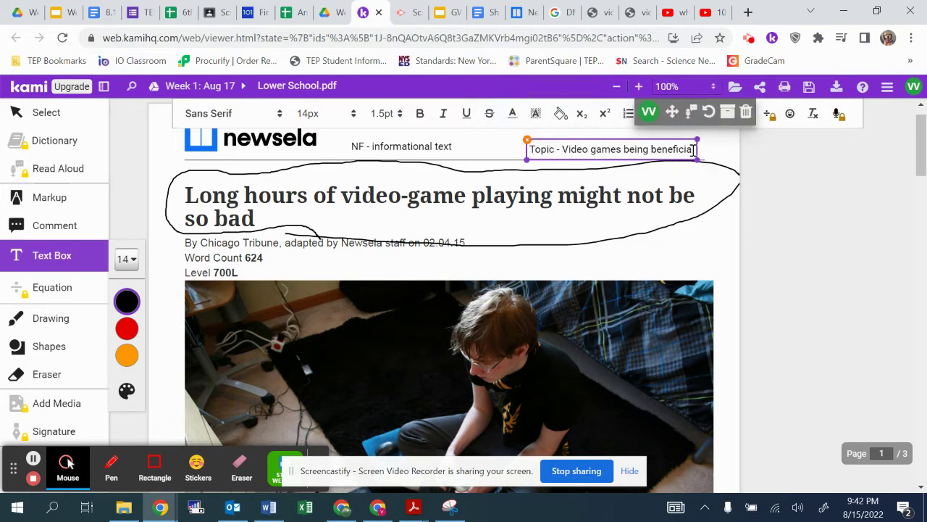
{"action": "left_click", "coordinate": [809, 207]}
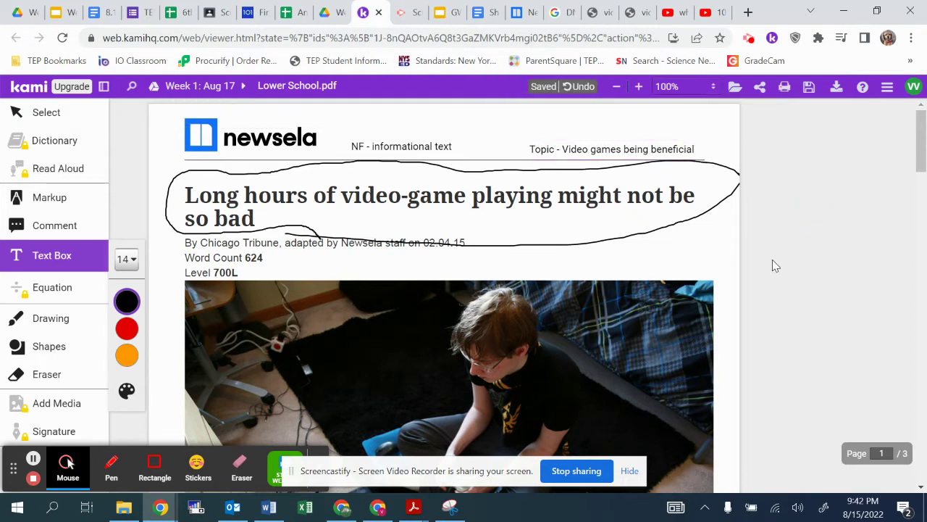
Step: Examine the article's photo, its caption and the opening paragraphs on page 1
{"action": "scroll", "coordinate": [773, 257], "scroll_direction": "down", "scroll_amount": 2}
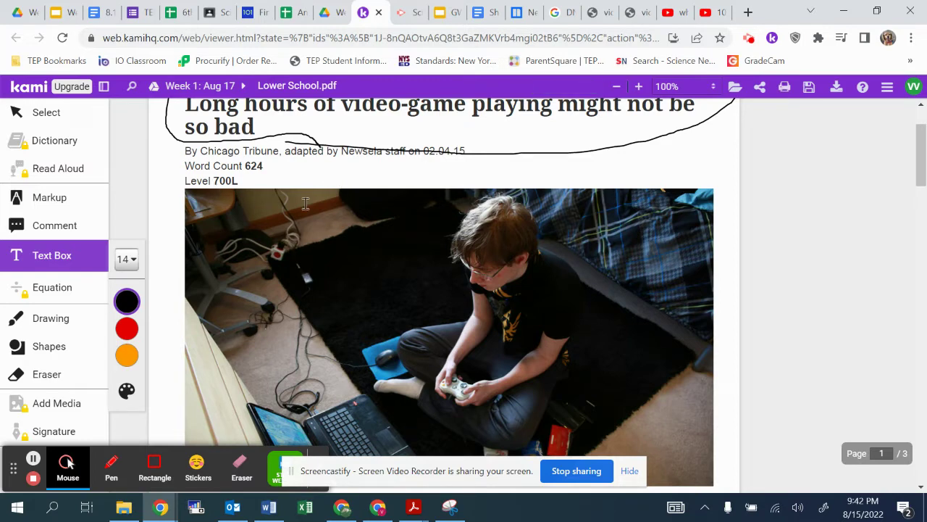
{"action": "scroll", "coordinate": [336, 248], "scroll_direction": "down", "scroll_amount": 5}
{"action": "scroll", "coordinate": [449, 286], "scroll_direction": "up", "scroll_amount": 5}
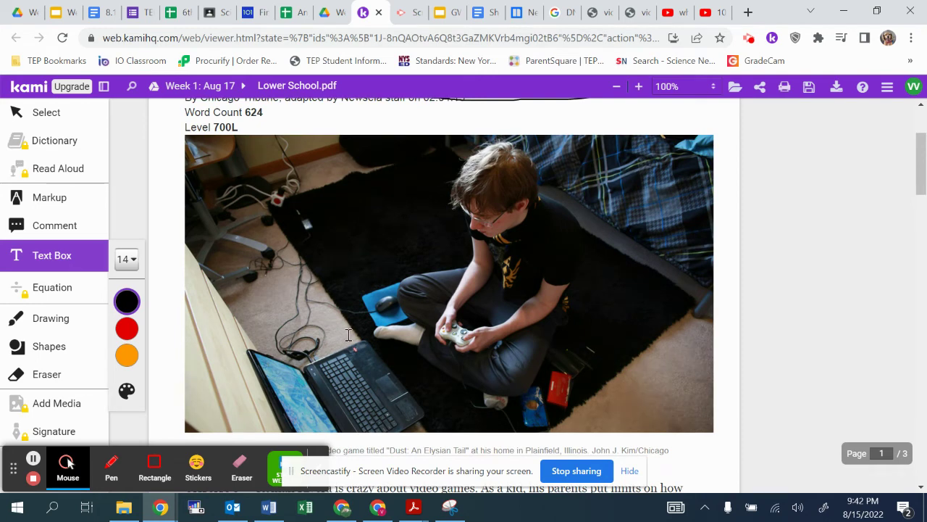
{"action": "scroll", "coordinate": [412, 343], "scroll_direction": "down", "scroll_amount": 1}
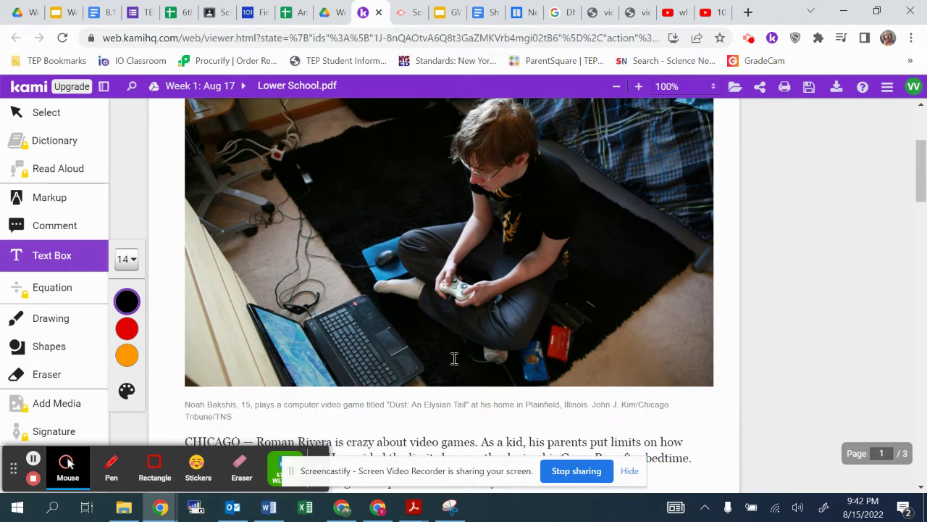
{"action": "scroll", "coordinate": [454, 360], "scroll_direction": "up", "scroll_amount": 1}
{"action": "scroll", "coordinate": [613, 301], "scroll_direction": "down", "scroll_amount": 1}
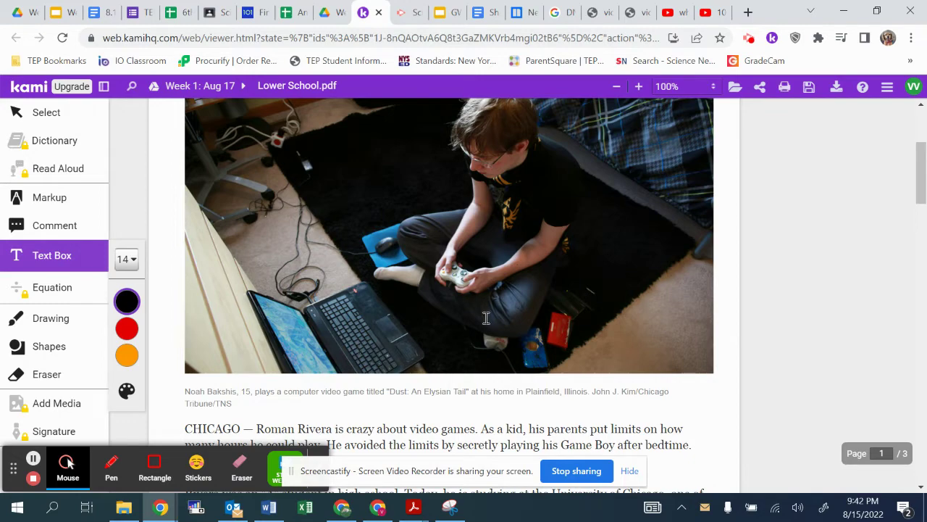
{"action": "scroll", "coordinate": [593, 341], "scroll_direction": "up", "scroll_amount": 1}
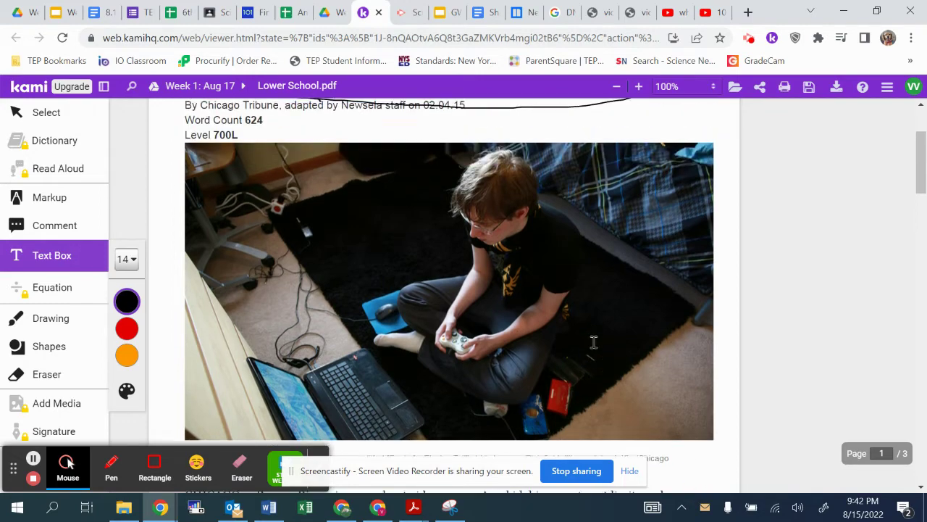
{"action": "scroll", "coordinate": [594, 341], "scroll_direction": "down", "scroll_amount": 4}
{"action": "scroll", "coordinate": [416, 228], "scroll_direction": "up", "scroll_amount": 1}
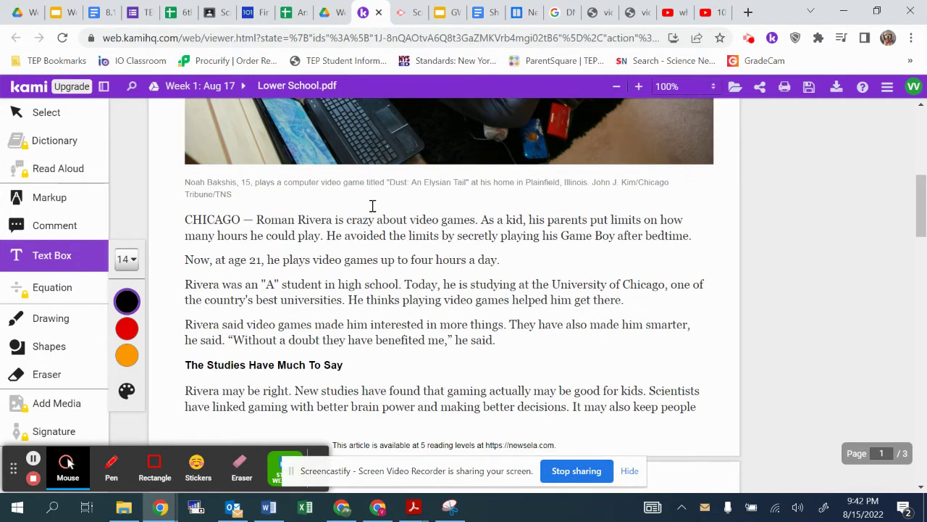
{"action": "scroll", "coordinate": [458, 199], "scroll_direction": "down", "scroll_amount": 1}
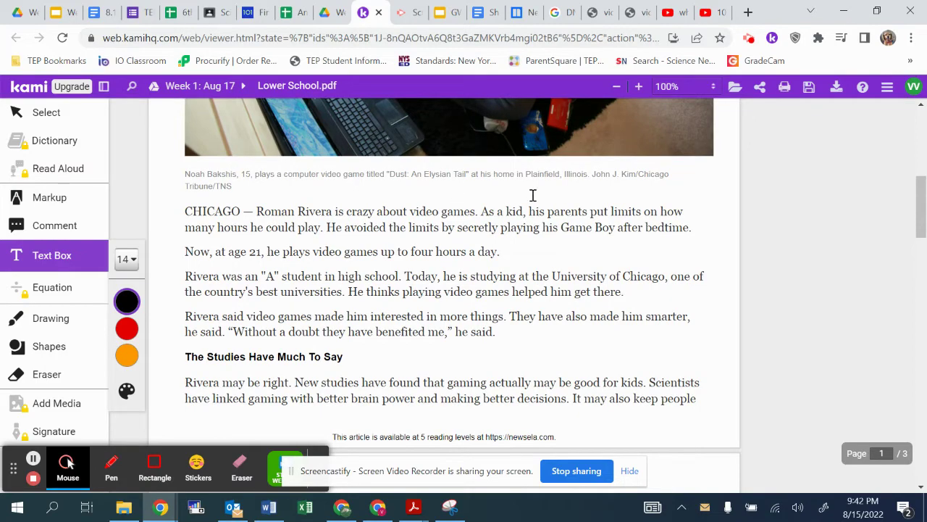
{"action": "scroll", "coordinate": [624, 215], "scroll_direction": "down", "scroll_amount": 3}
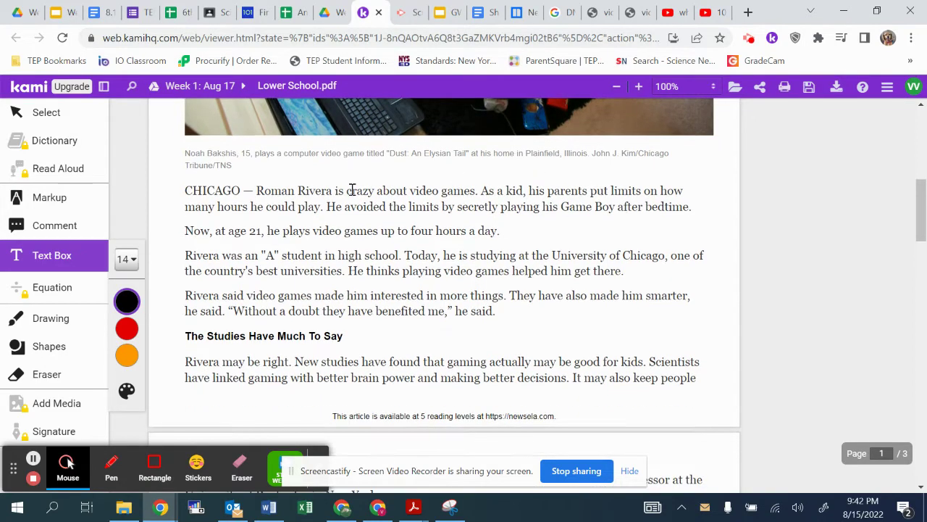
{"action": "scroll", "coordinate": [352, 189], "scroll_direction": "down", "scroll_amount": 1}
{"action": "scroll", "coordinate": [352, 189], "scroll_direction": "up", "scroll_amount": 2}
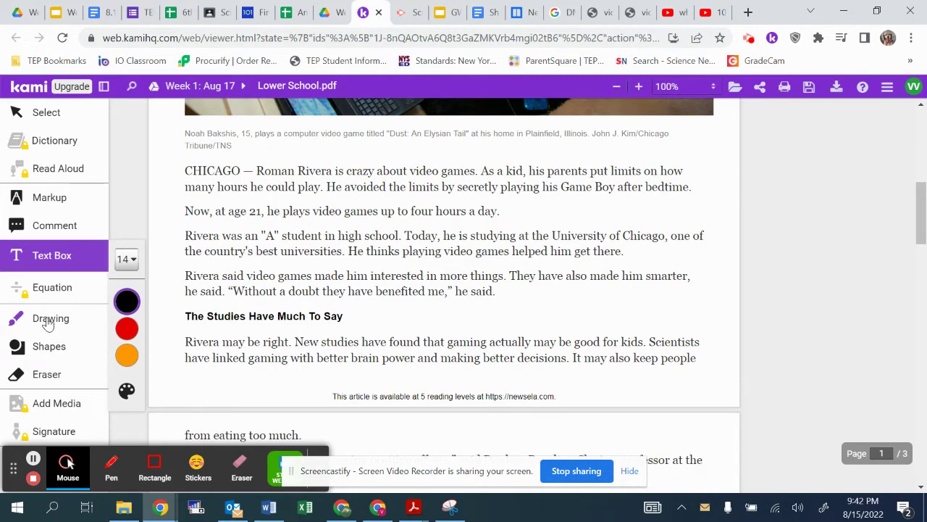
Step: Draw a freehand bracket in the margin spanning the paragraphs from "CHICAGO" down to the "The Studies Have Much To Say" heading
{"action": "left_click_drag", "start_coordinate": [185, 170], "coordinate": [240, 171]}
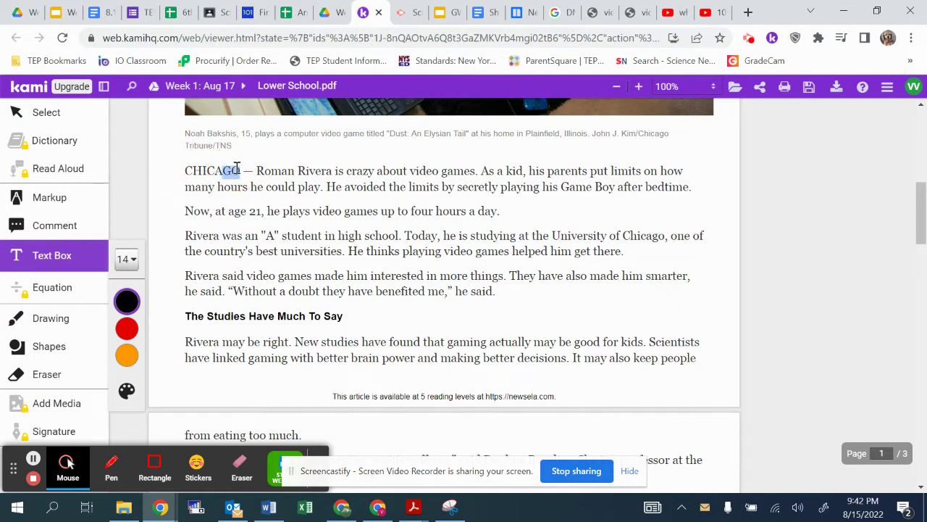
{"action": "left_click", "coordinate": [184, 175]}
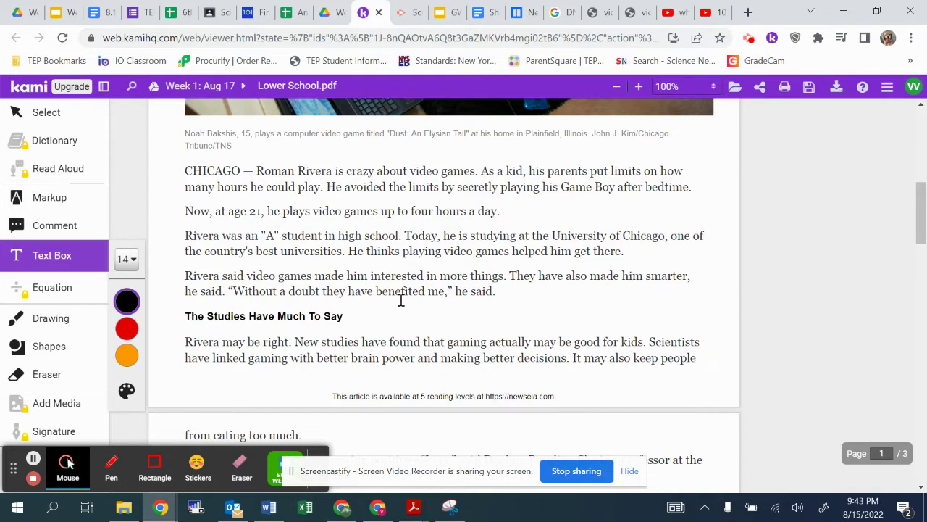
{"action": "left_click", "coordinate": [58, 321]}
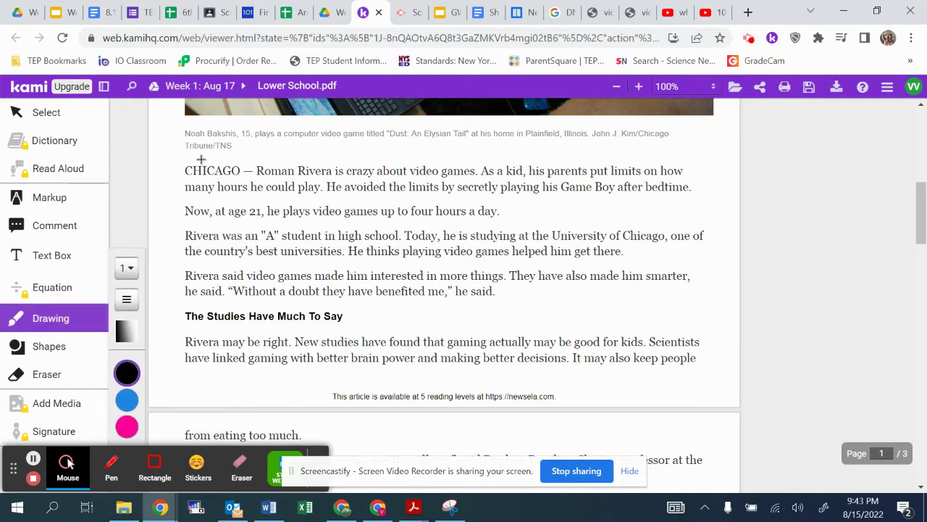
{"action": "mouse_move", "coordinate": [201, 158]}
{"action": "left_mouse_down"}
{"action": "mouse_move", "coordinate": [169, 162]}
{"action": "mouse_move", "coordinate": [164, 283]}
{"action": "mouse_move", "coordinate": [187, 305]}
{"action": "left_mouse_up"}
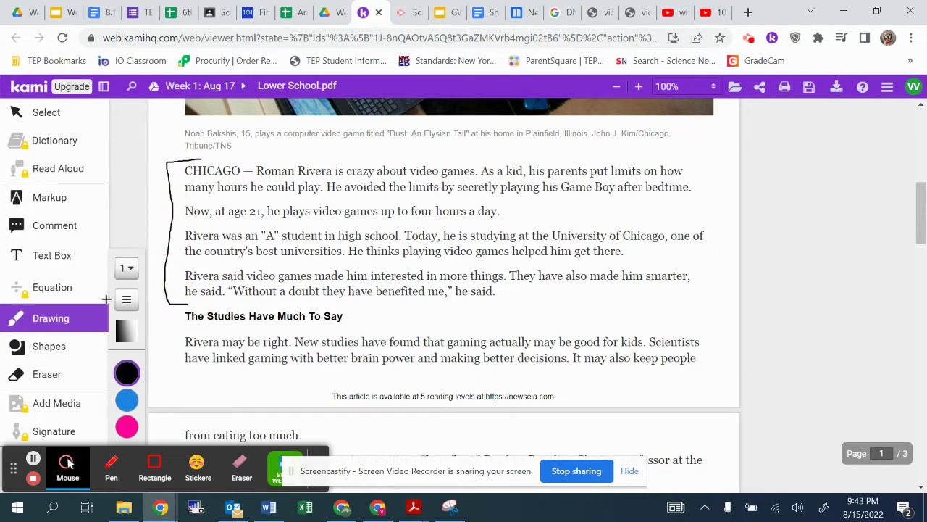
Step: Add a text box reading "Central Idea:" below the article's last paragraph on page 3
{"action": "left_click", "coordinate": [45, 257]}
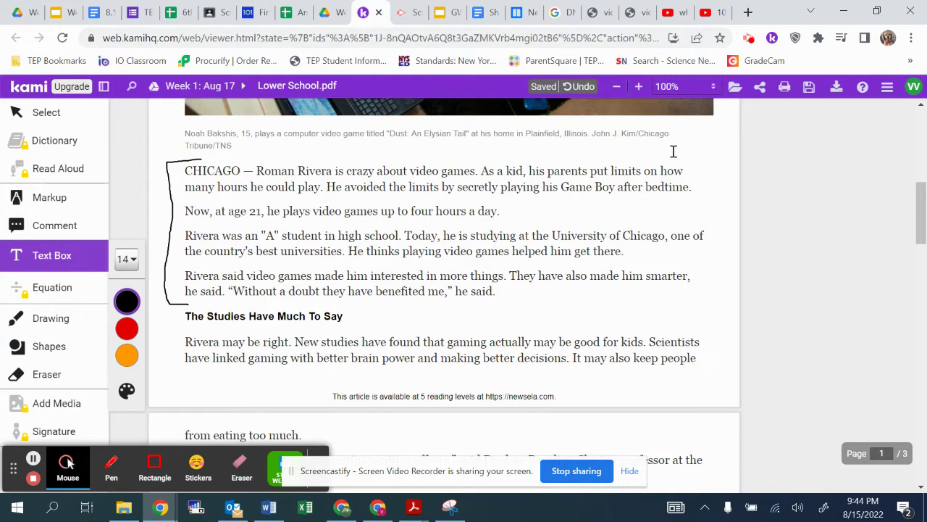
{"action": "scroll", "coordinate": [649, 235], "scroll_direction": "down", "scroll_amount": 15}
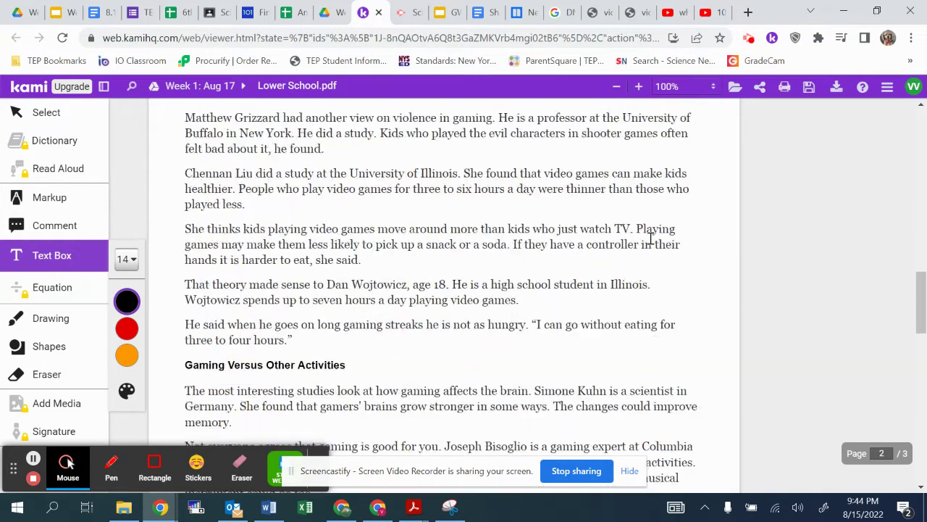
{"action": "scroll", "coordinate": [650, 239], "scroll_direction": "down", "scroll_amount": 5}
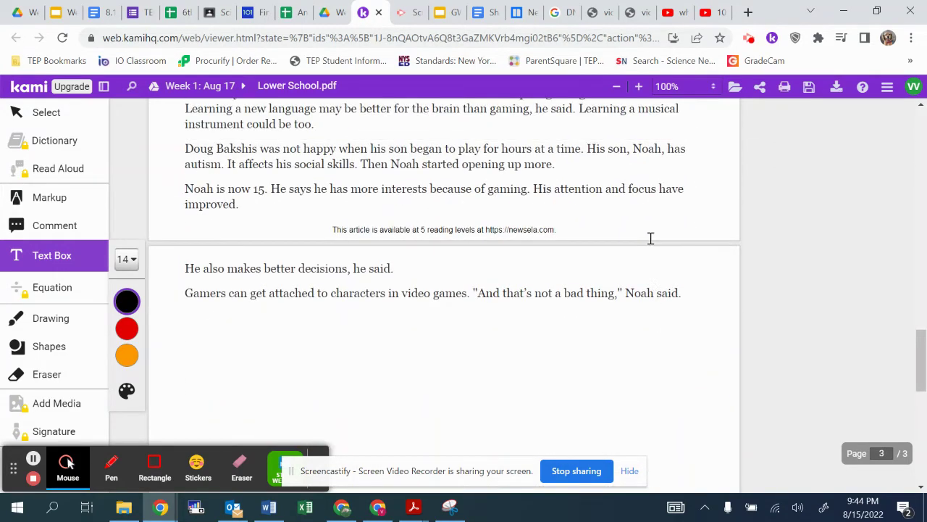
{"action": "scroll", "coordinate": [650, 238], "scroll_direction": "down", "scroll_amount": 2}
{"action": "left_click", "coordinate": [200, 218]}
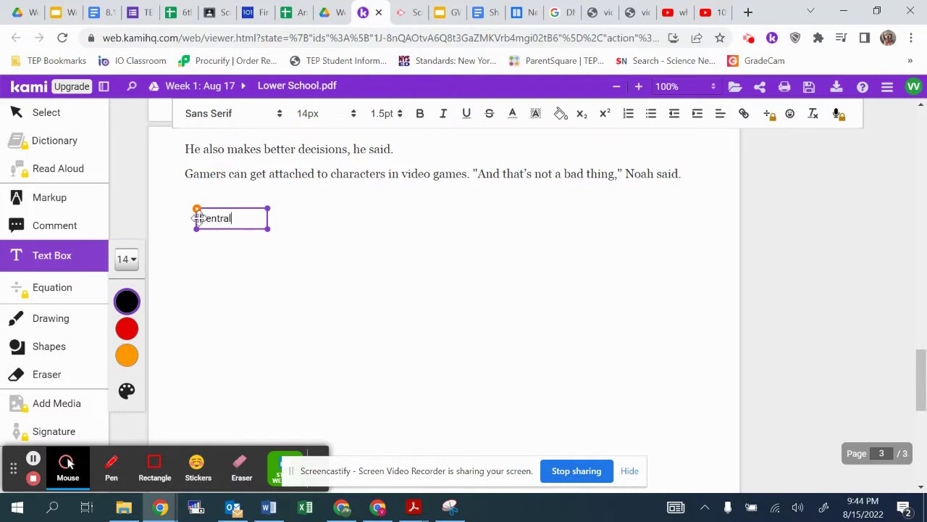
{"action": "type", "text": "Central Ide"}
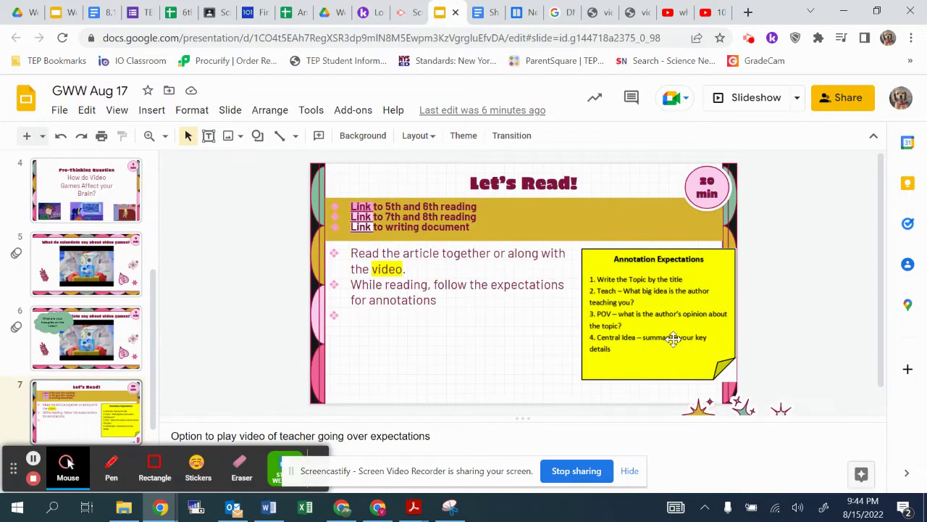
Step: Return to the article and add a text box beside the bracketed section: "The person is stating the benefit of playing video games. He says they've made him smarter"
{"action": "left_click", "coordinate": [364, 15]}
{"action": "scroll", "coordinate": [393, 224], "scroll_direction": "up", "scroll_amount": 10}
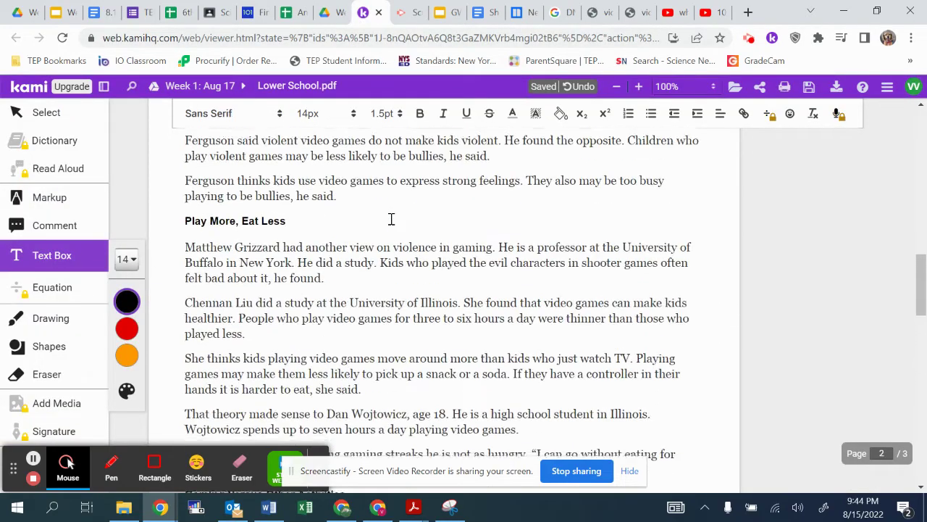
{"action": "scroll", "coordinate": [391, 219], "scroll_direction": "up", "scroll_amount": 10}
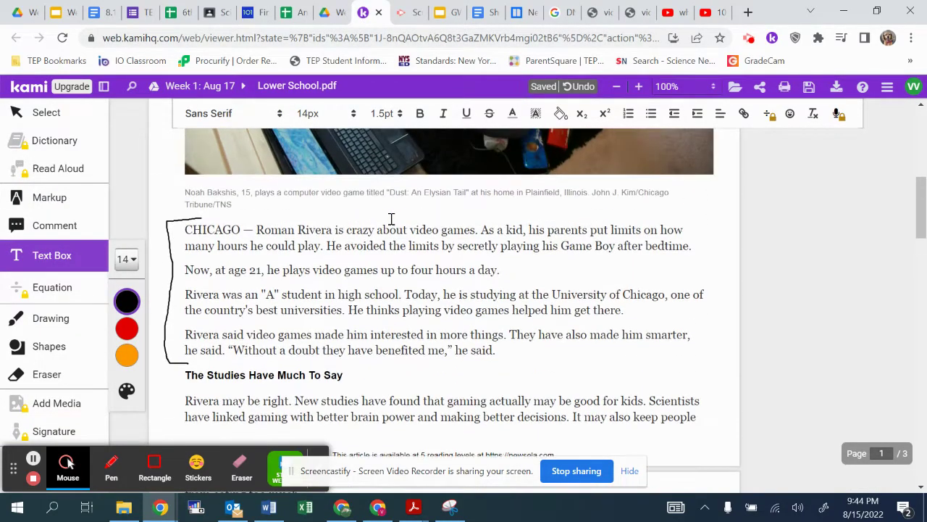
{"action": "scroll", "coordinate": [392, 219], "scroll_direction": "down", "scroll_amount": 1}
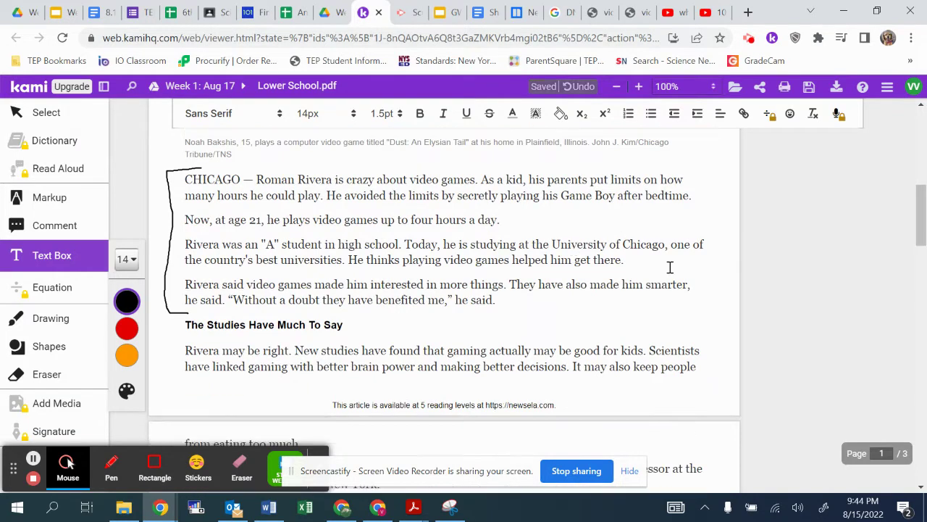
{"action": "scroll", "coordinate": [669, 266], "scroll_direction": "up", "scroll_amount": 1}
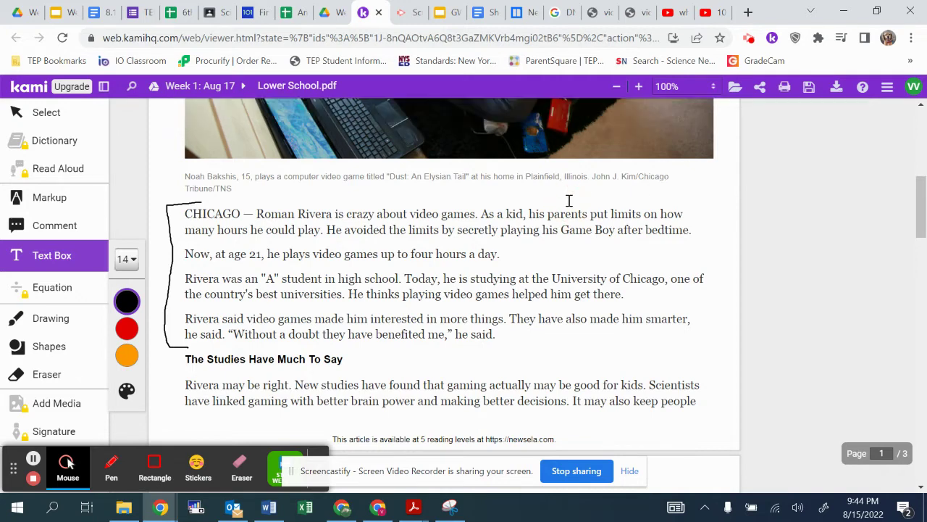
{"action": "left_click", "coordinate": [609, 194]}
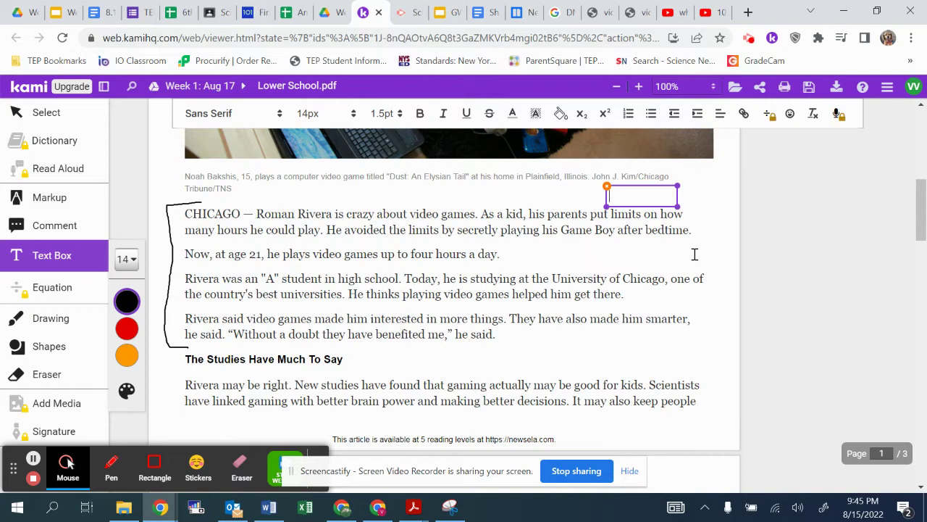
{"action": "type", "text": "person is stating the benefit of"}
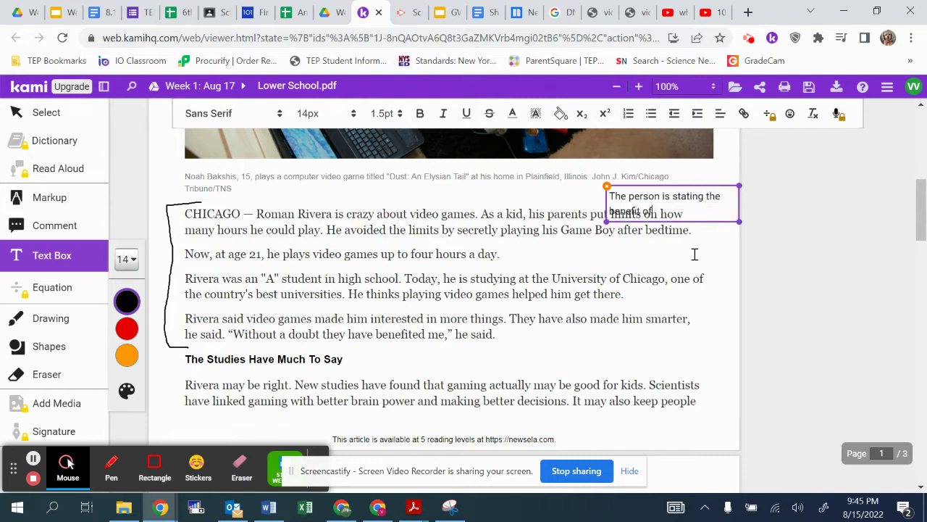
{"action": "type", "text": " playing video games. He says they've made "}
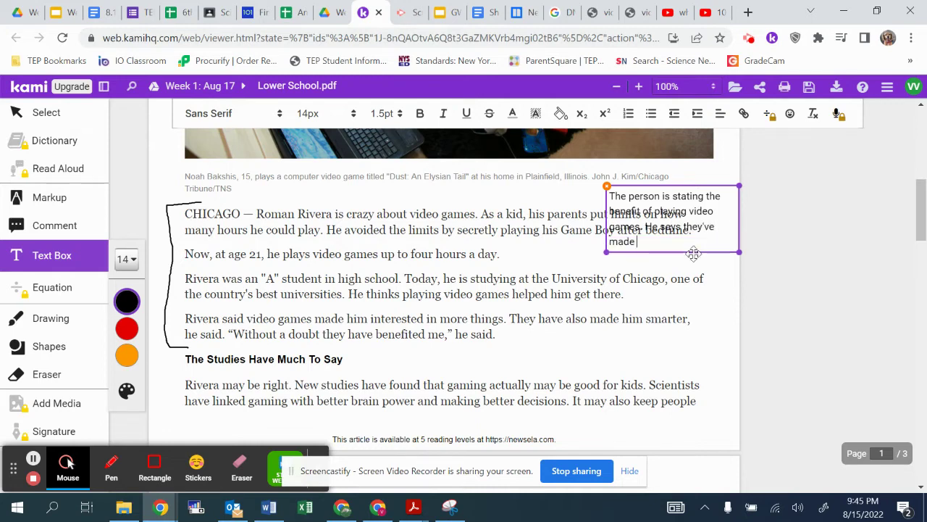
{"action": "type", "text": "him smarter"}
Step: Rotate the new note so its text runs vertically downward, and move it to the outer margin beside "The Studies Have Much To Say" section
{"action": "mouse_move", "coordinate": [700, 253]}
{"action": "left_mouse_down"}
{"action": "mouse_move", "coordinate": [718, 266]}
{"action": "mouse_move", "coordinate": [724, 293]}
{"action": "left_mouse_up"}
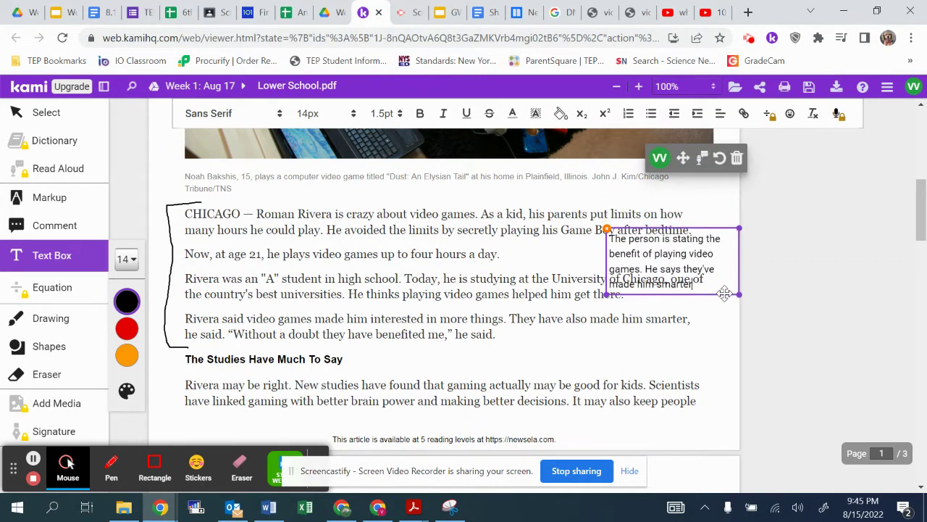
{"action": "left_click", "coordinate": [720, 159]}
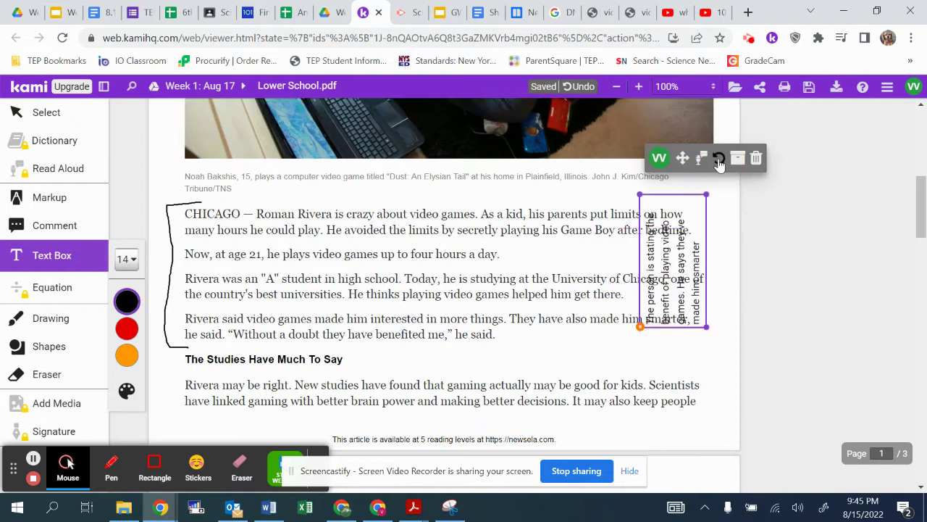
{"action": "left_click", "coordinate": [719, 159]}
{"action": "left_click", "coordinate": [719, 158]}
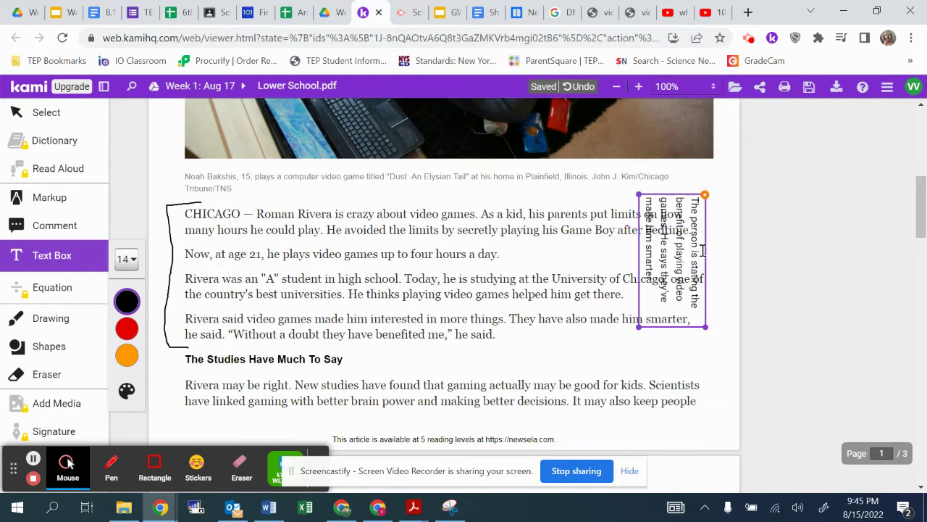
{"action": "left_click_drag", "start_coordinate": [703, 250], "coordinate": [768, 370]}
{"action": "left_click", "coordinate": [767, 369]}
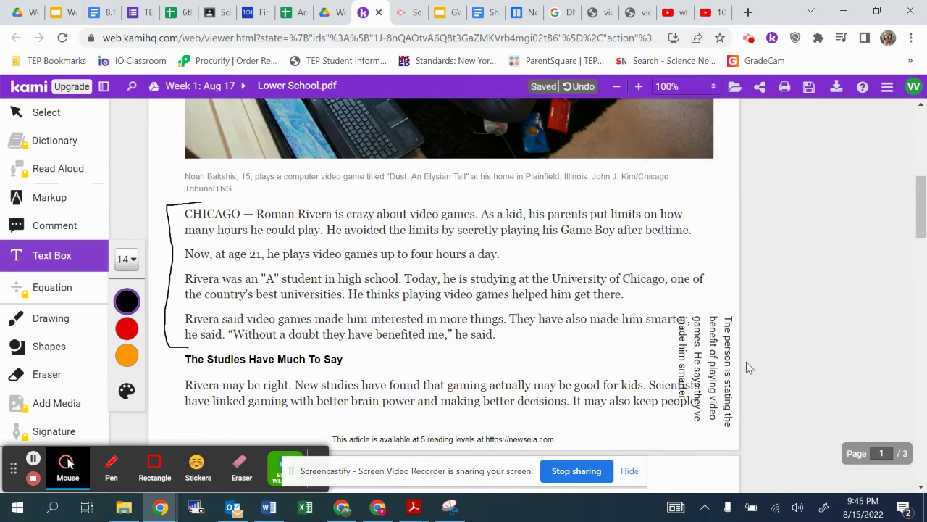
Step: Review the article from the bracketed section and margin note on page 1 down to the "Central Idea:" note on page 3
{"action": "scroll", "coordinate": [791, 321], "scroll_direction": "down", "scroll_amount": 3}
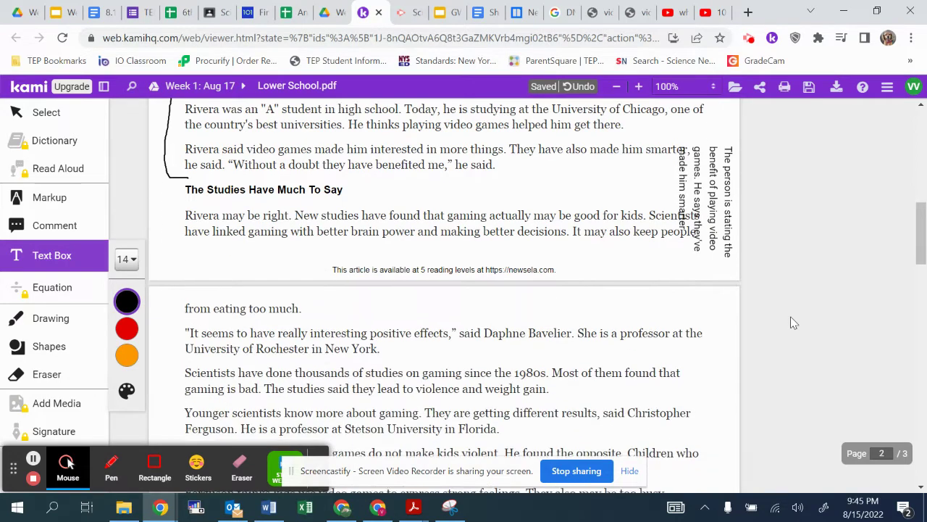
{"action": "scroll", "coordinate": [793, 320], "scroll_direction": "down", "scroll_amount": 1}
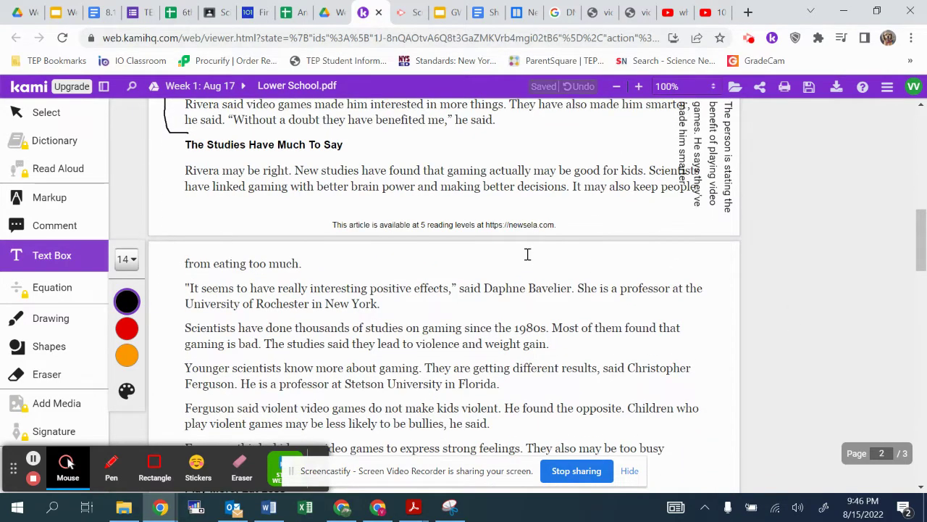
{"action": "scroll", "coordinate": [527, 253], "scroll_direction": "up", "scroll_amount": 3}
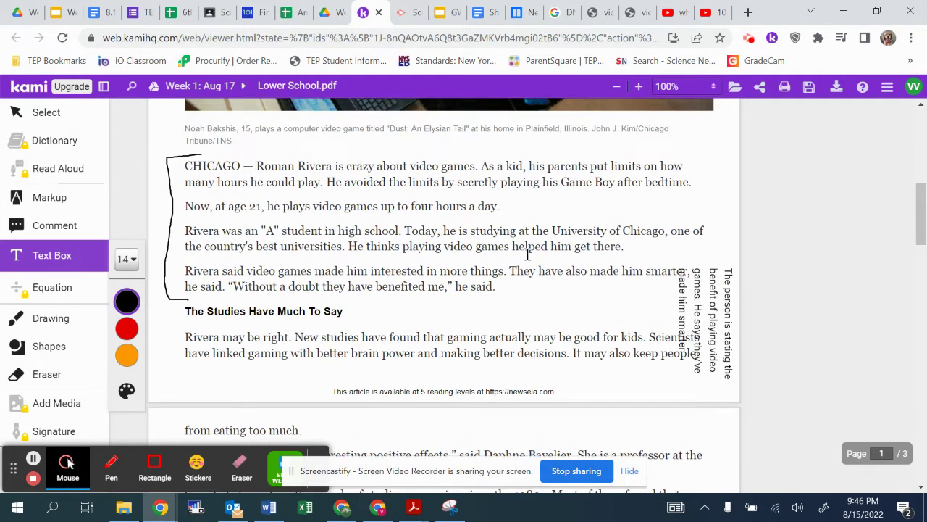
{"action": "scroll", "coordinate": [527, 253], "scroll_direction": "down", "scroll_amount": 3}
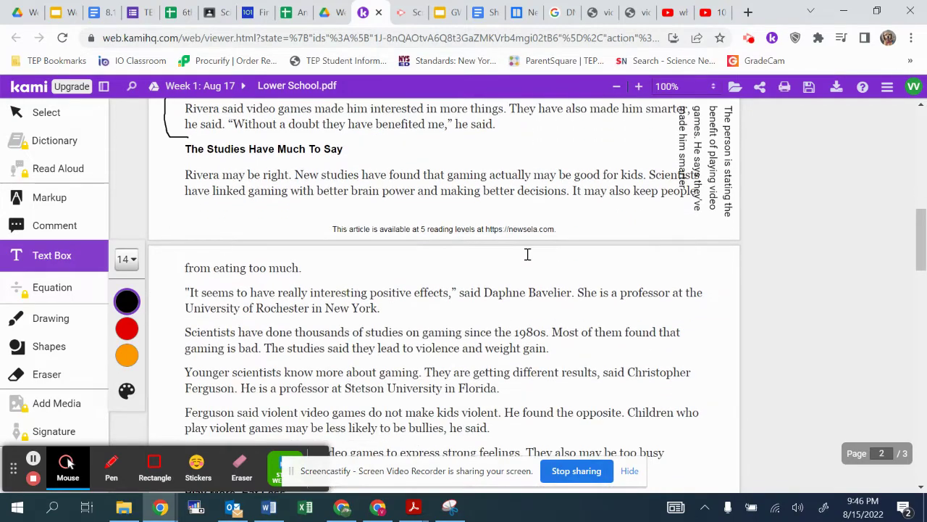
{"action": "scroll", "coordinate": [527, 254], "scroll_direction": "down", "scroll_amount": 1}
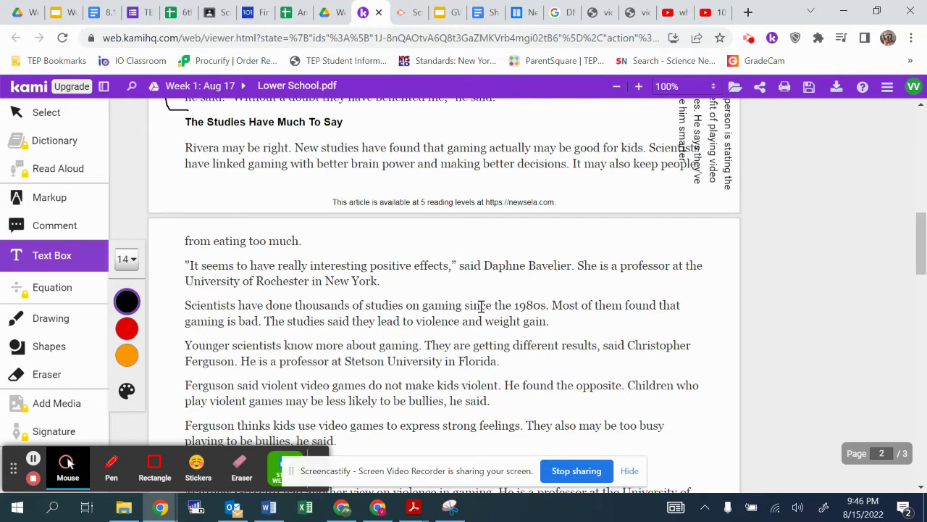
{"action": "scroll", "coordinate": [468, 305], "scroll_direction": "down", "scroll_amount": 3}
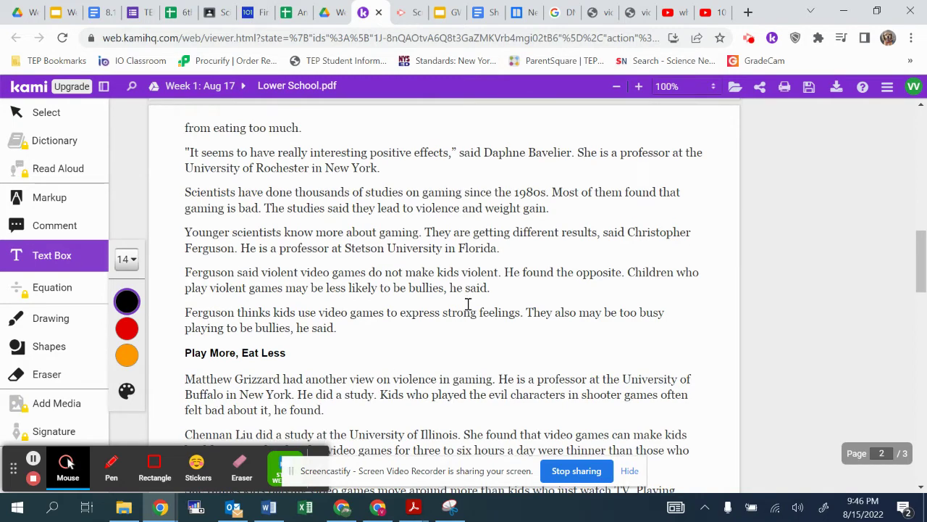
{"action": "scroll", "coordinate": [468, 305], "scroll_direction": "down", "scroll_amount": 15}
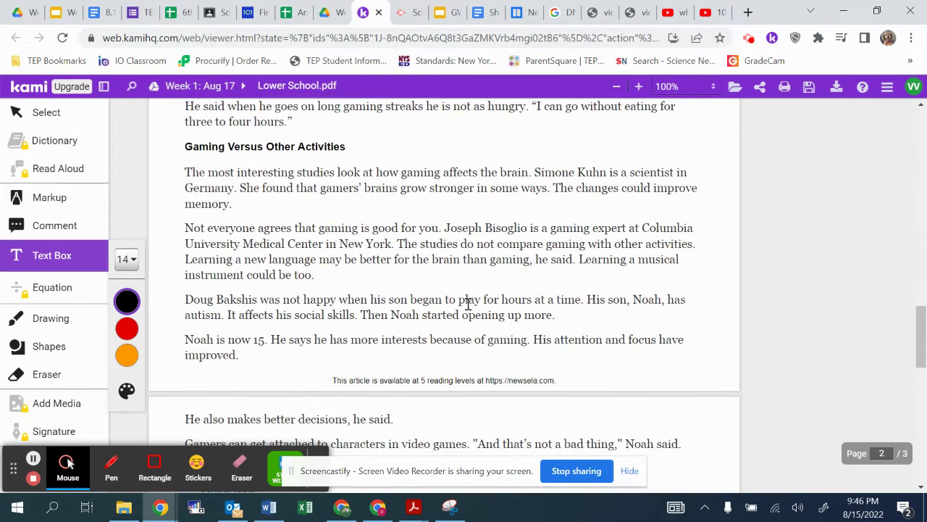
{"action": "scroll", "coordinate": [468, 304], "scroll_direction": "down", "scroll_amount": 4}
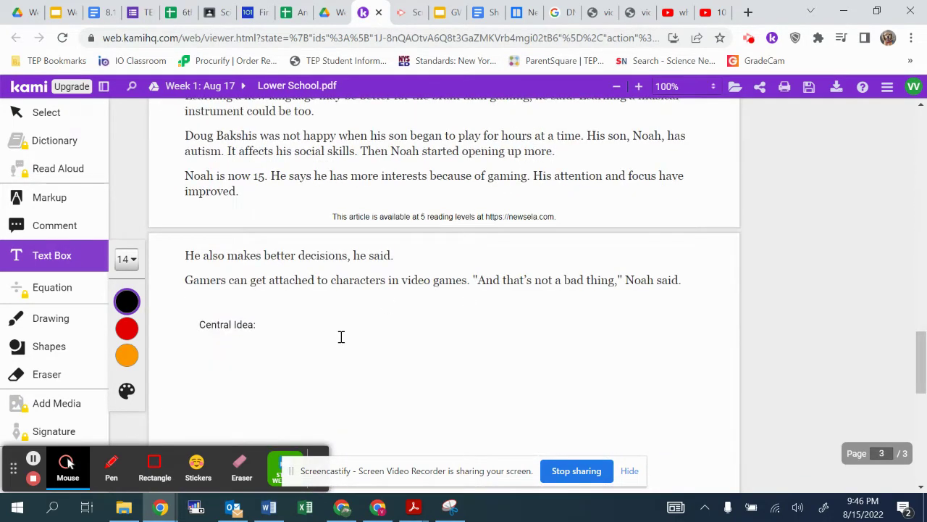
{"action": "scroll", "coordinate": [511, 244], "scroll_direction": "down", "scroll_amount": 2}
{"action": "scroll", "coordinate": [512, 244], "scroll_direction": "up", "scroll_amount": 10}
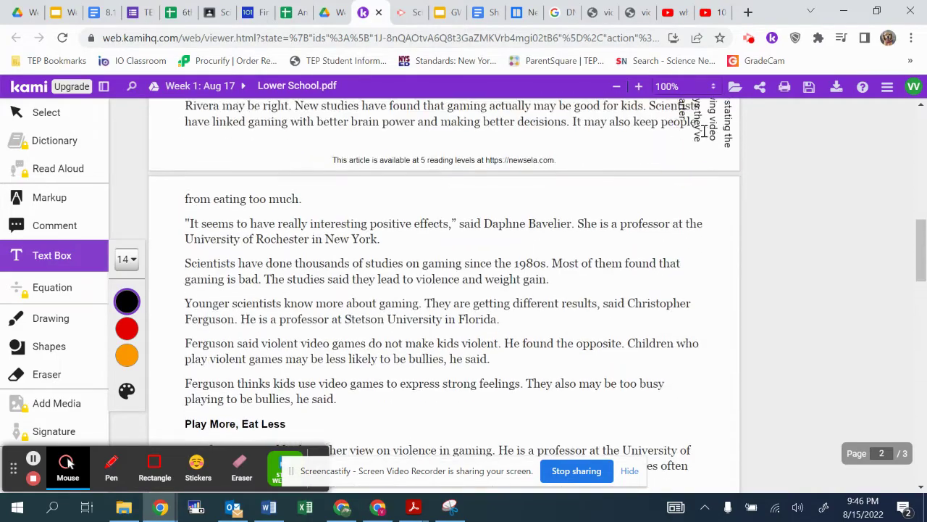
{"action": "scroll", "coordinate": [627, 257], "scroll_direction": "down", "scroll_amount": 10}
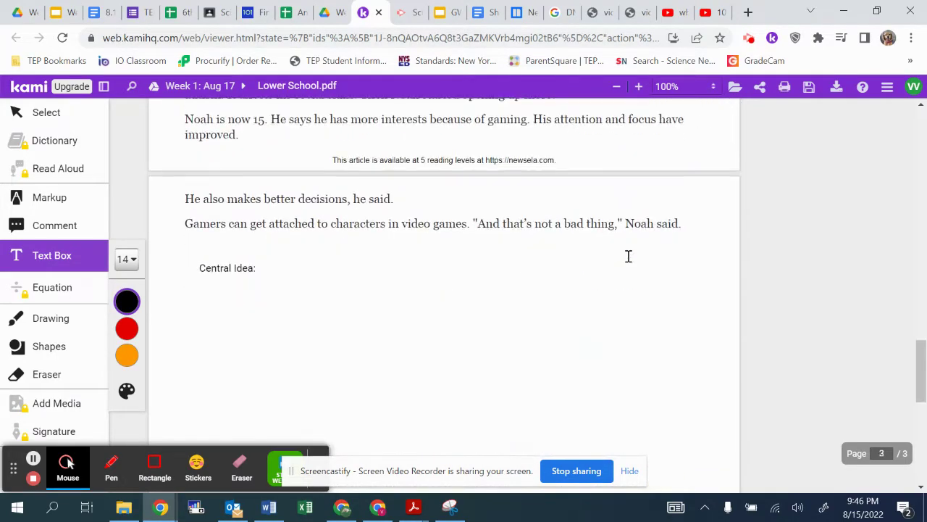
Step: Open the "Central Idea:" note on page 3 for editing and select all of its text
{"action": "scroll", "coordinate": [628, 257], "scroll_direction": "down", "scroll_amount": 1}
{"action": "left_click", "coordinate": [240, 213]}
{"action": "key", "text": "ctrl+a"}
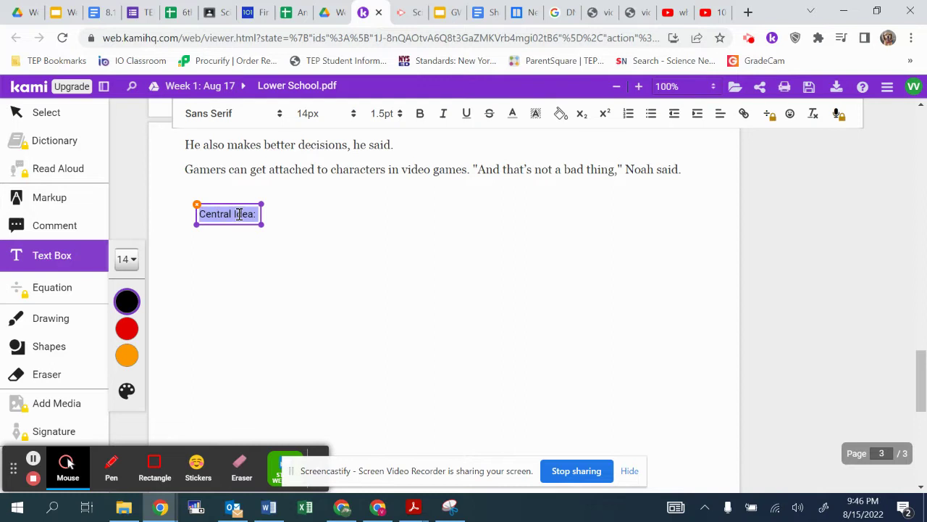
Step: Switch to the "Short Answer Prompt Week #1" document and examine its prompt, answer lines and scoring rubric
{"action": "left_click", "coordinate": [483, 14]}
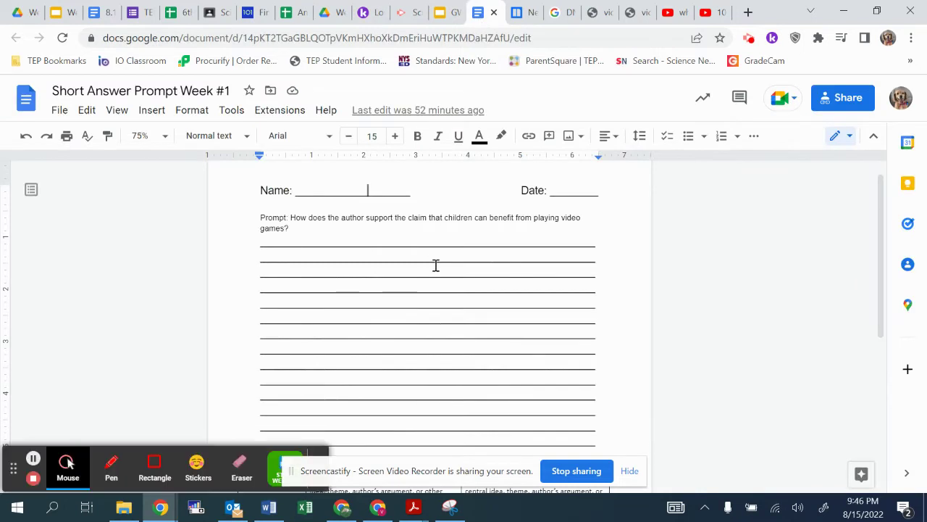
{"action": "scroll", "coordinate": [356, 265], "scroll_direction": "down", "scroll_amount": 1}
{"action": "scroll", "coordinate": [356, 266], "scroll_direction": "up", "scroll_amount": 1}
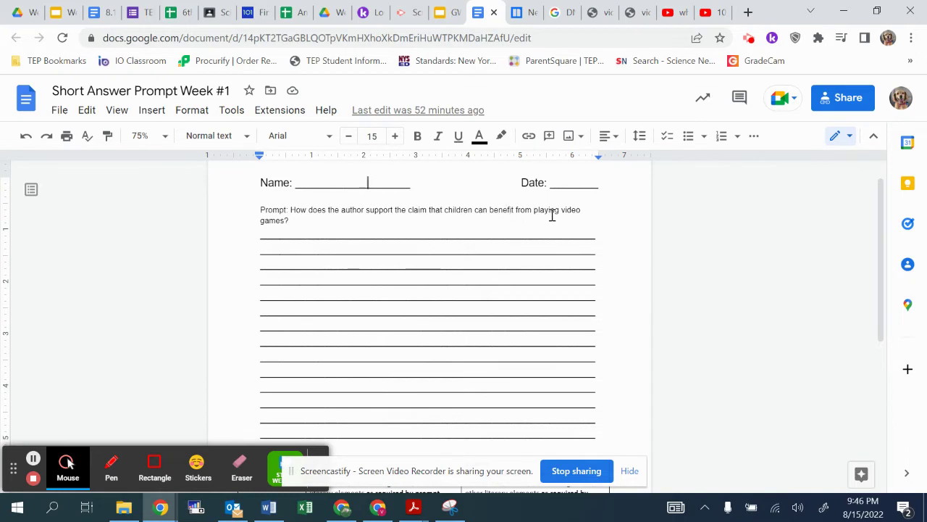
{"action": "scroll", "coordinate": [419, 265], "scroll_direction": "down", "scroll_amount": 5}
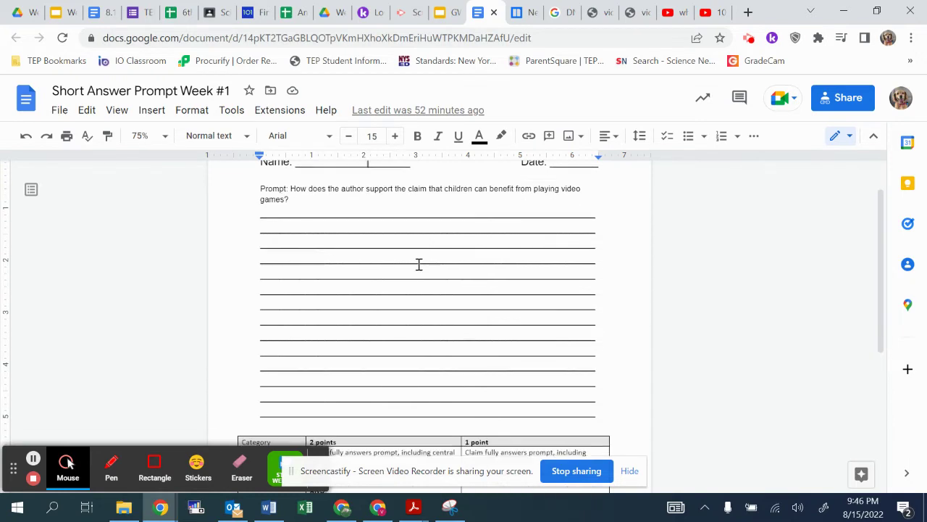
{"action": "scroll", "coordinate": [419, 265], "scroll_direction": "down", "scroll_amount": 4}
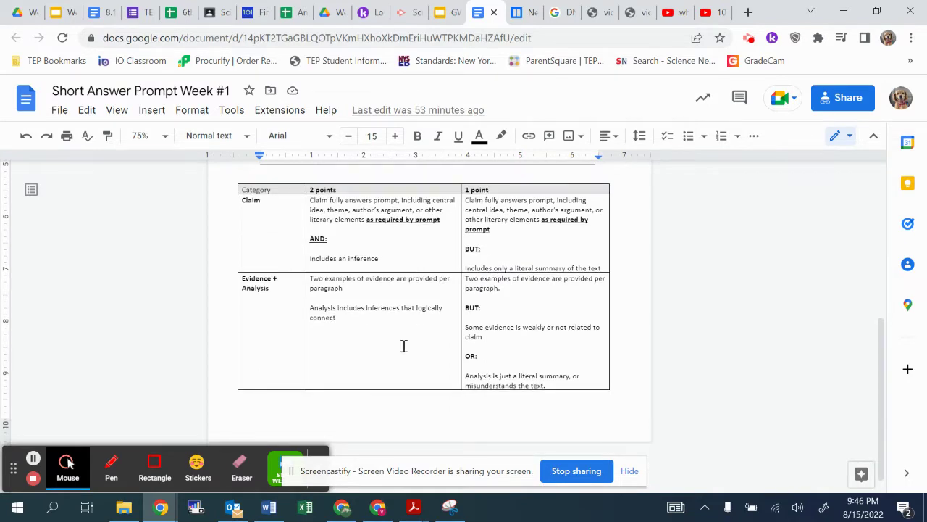
{"action": "scroll", "coordinate": [403, 345], "scroll_direction": "up", "scroll_amount": 4}
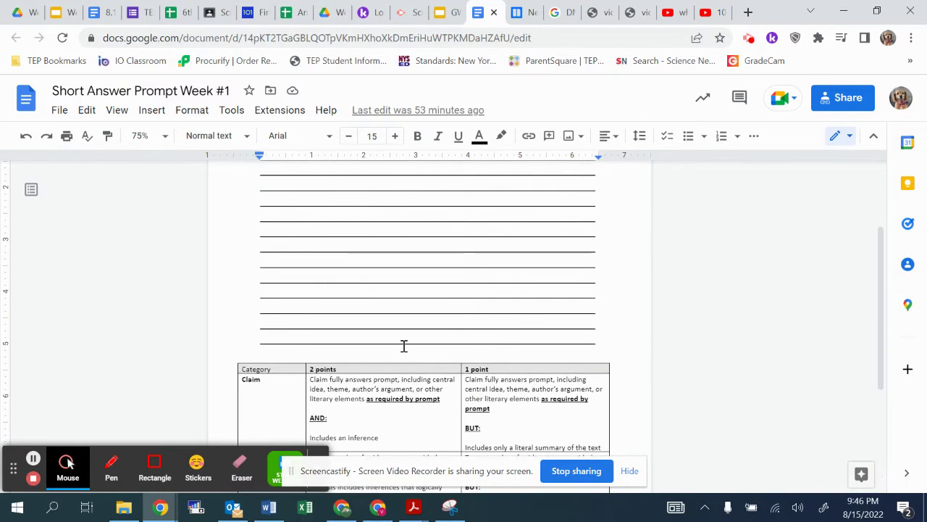
{"action": "scroll", "coordinate": [403, 346], "scroll_direction": "down", "scroll_amount": 5}
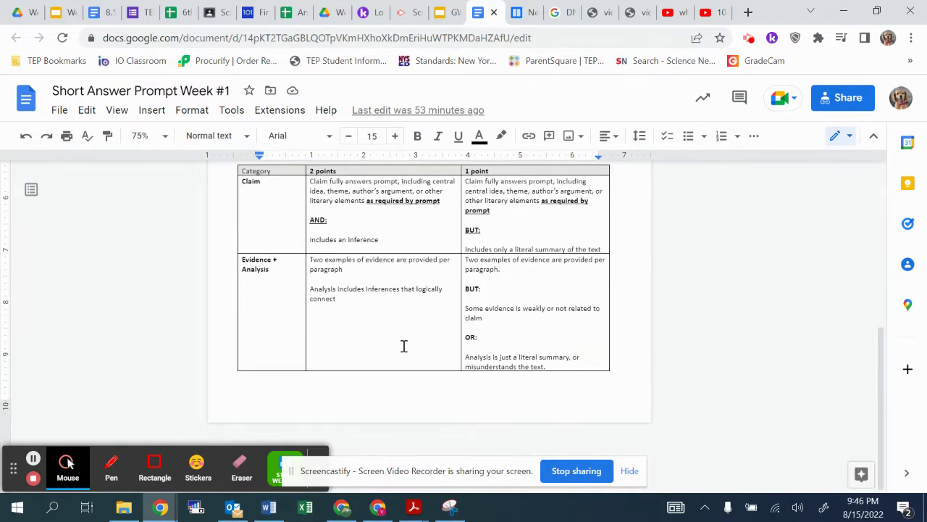
{"action": "left_click", "coordinate": [379, 396]}
{"action": "right_click", "coordinate": [379, 396]}
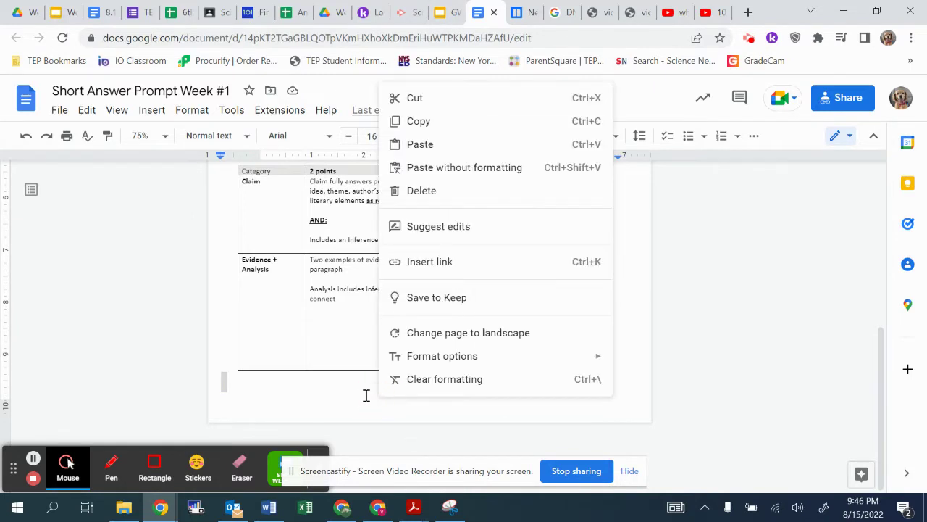
{"action": "key", "text": "ctrl+z"}
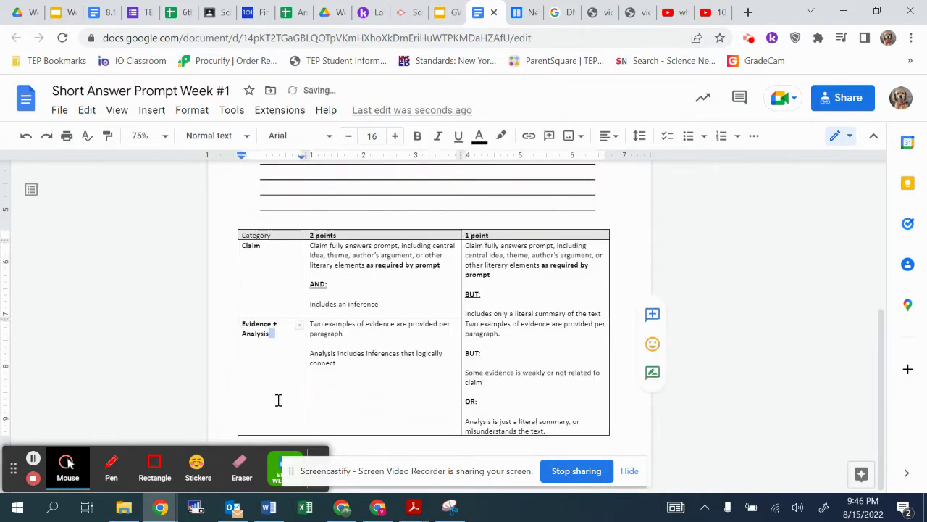
Step: Start a new page after the scoring rubric table and enter the heading "ToSEEC" on it
{"action": "left_click", "coordinate": [462, 445]}
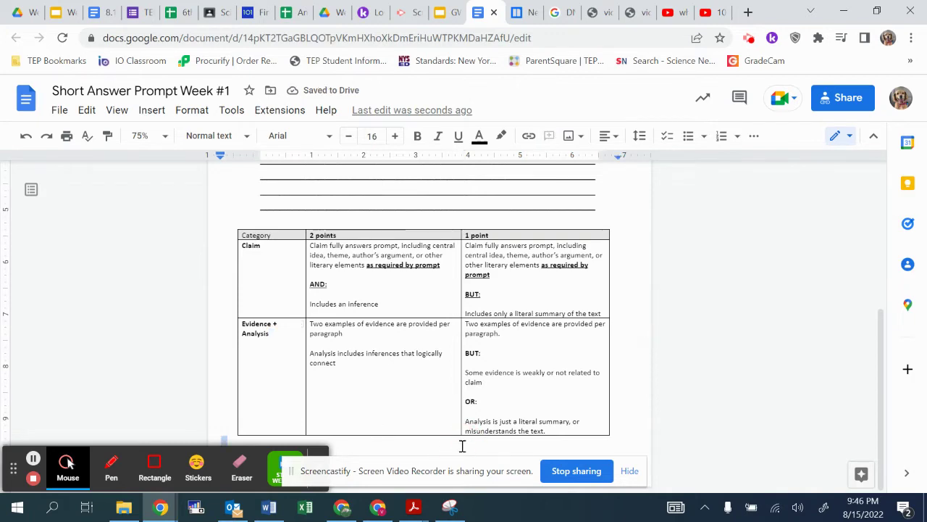
{"action": "scroll", "coordinate": [462, 445], "scroll_direction": "up", "scroll_amount": 1}
{"action": "scroll", "coordinate": [462, 446], "scroll_direction": "down", "scroll_amount": 1}
{"action": "key", "text": "ctrl+z"}
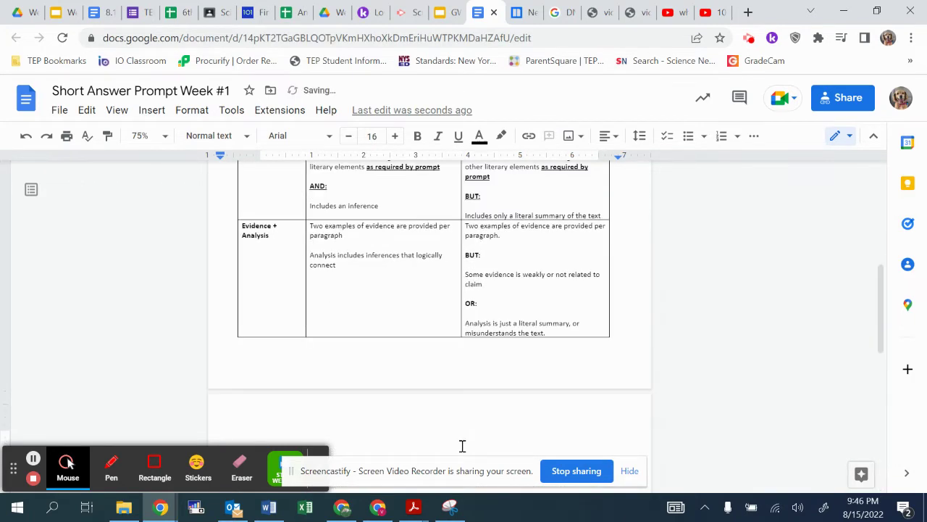
{"action": "scroll", "coordinate": [476, 385], "scroll_direction": "down", "scroll_amount": 3}
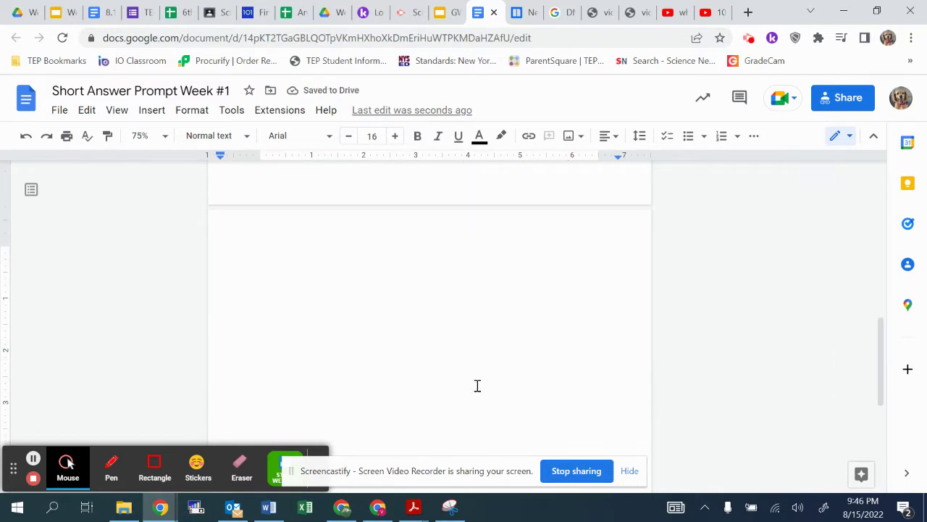
{"action": "type", "text": "ToSEEC"}
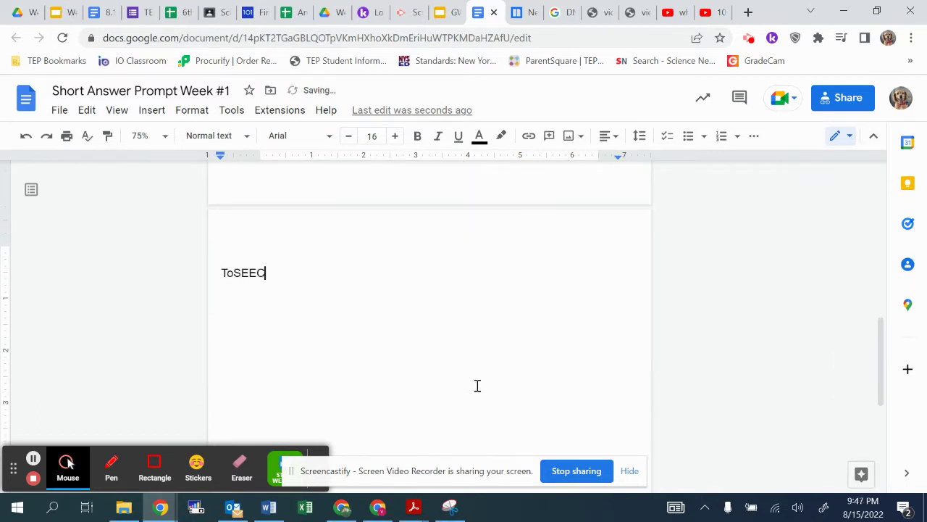
Step: List "Topic Sentence", "Evidence", "Elaboration" and "Concluding Statement" on separate lines under the ToSEEC heading
{"action": "key", "text": "Return"}
{"action": "type", "text": "Topic Sentence"}
{"action": "key", "text": "Return"}
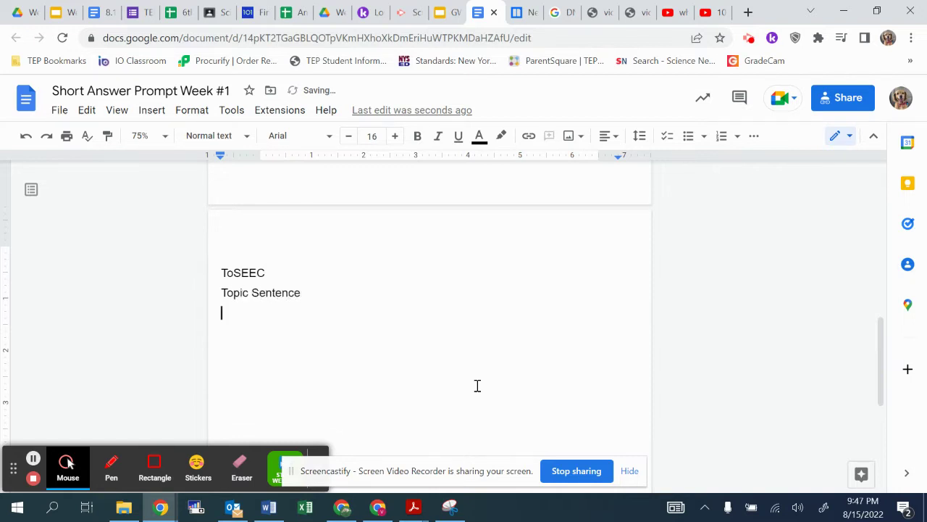
{"action": "type", "text": "Evidence"}
{"action": "key", "text": "Return"}
{"action": "type", "text": "Elaboration"}
{"action": "key", "text": "Return"}
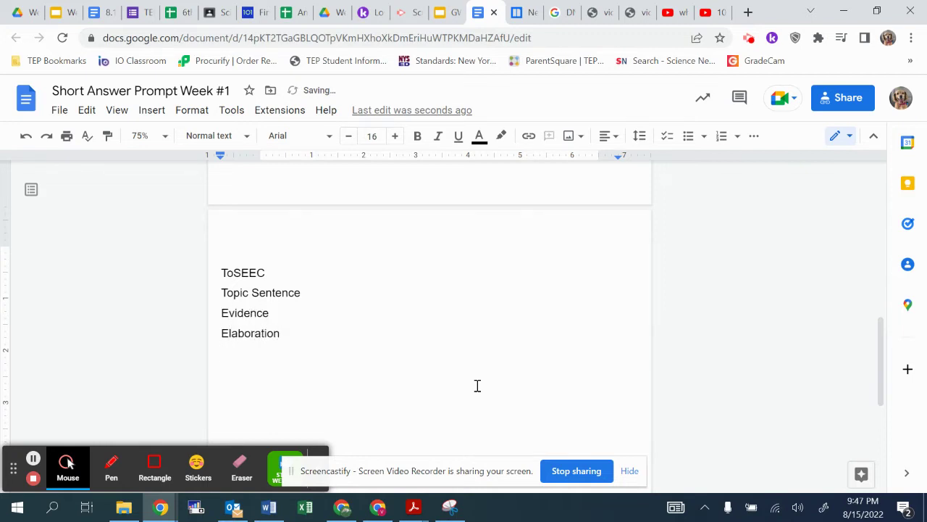
{"action": "type", "text": "Concluding "}
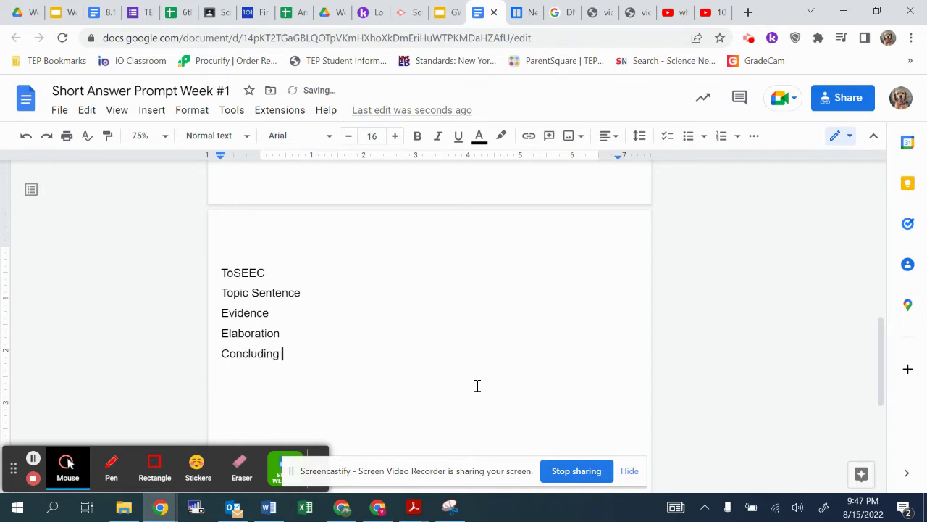
{"action": "type", "text": "Statemen"}
Step: Extend the Topic Sentence line with "- Central idea (" and check the prompt's wording on the first page
{"action": "double_click", "coordinate": [313, 296]}
{"action": "type", "text": "-"}
{"action": "type", "text": " Ma"}
{"action": "key", "text": "BackSpace"}
{"action": "key", "text": "BackSpace"}
{"action": "type", "text": "Central idea ("}
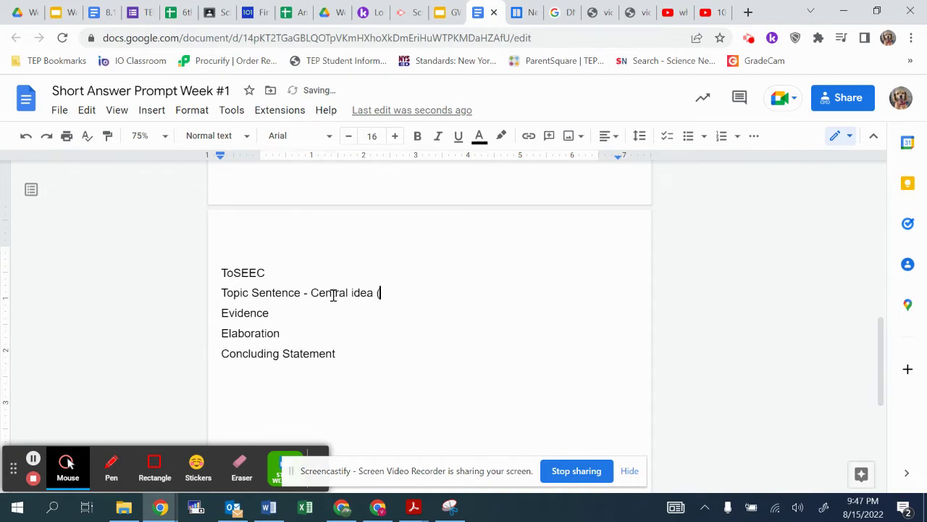
{"action": "scroll", "coordinate": [332, 295], "scroll_direction": "up", "scroll_amount": 12}
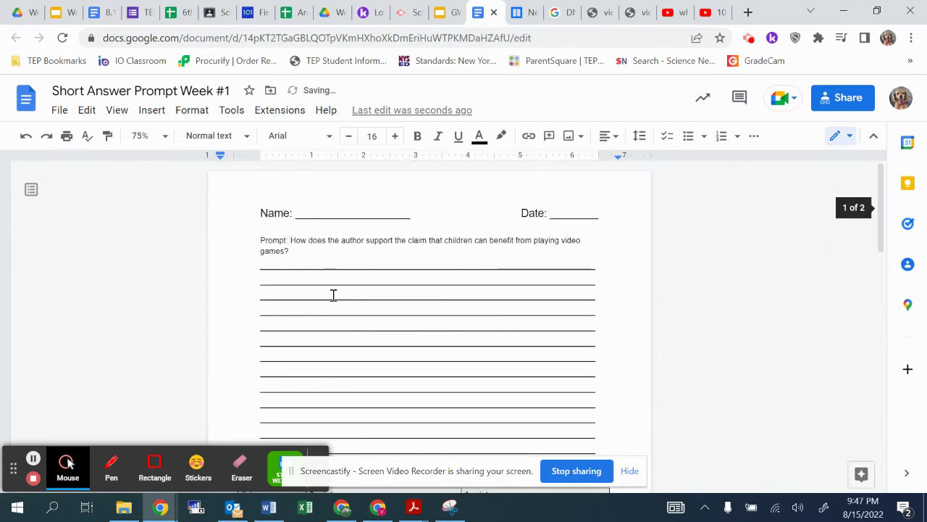
{"action": "scroll", "coordinate": [421, 262], "scroll_direction": "down", "scroll_amount": 5}
{"action": "type", "text": "("}
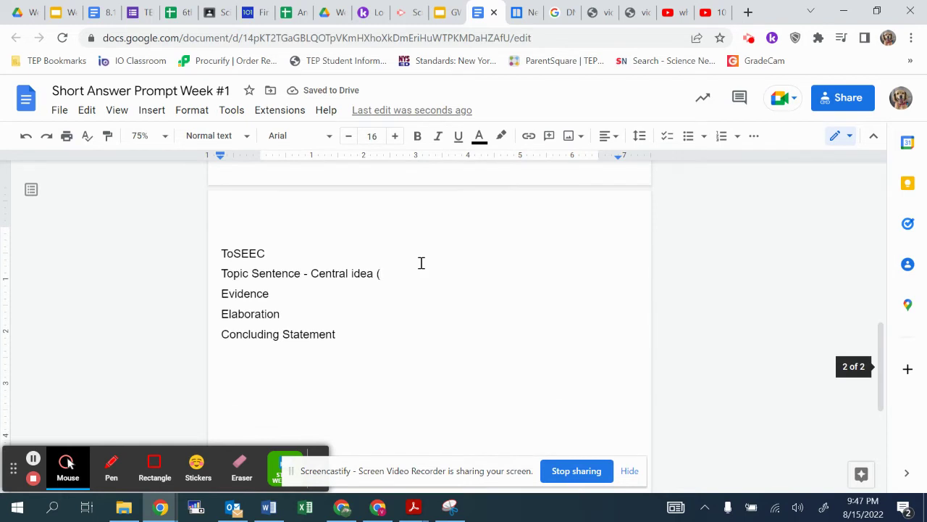
{"action": "type", "text": "The author"}
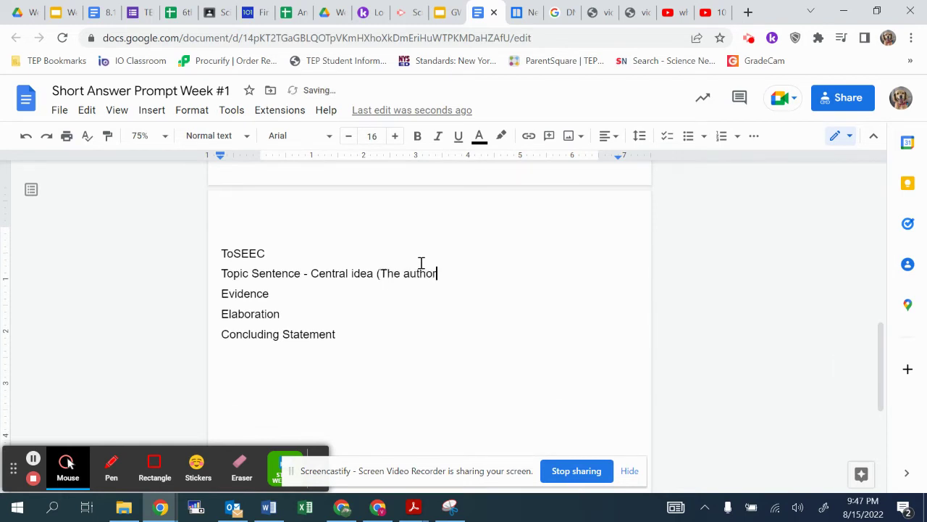
{"action": "key", "text": "BackSpace"}
{"action": "key", "text": "BackSpace"}
{"action": "key", "text": "BackSpace"}
{"action": "key", "text": "BackSpace"}
{"action": "key", "text": "BackSpace"}
{"action": "key", "text": "BackSpace"}
{"action": "key", "text": "BackSpace"}
Step: Write the sample central idea "Video games have improved brain health after many years of consistent game playing" inside the Topic Sentence line's parenthesis
{"action": "type", "text": "Video games have improved "}
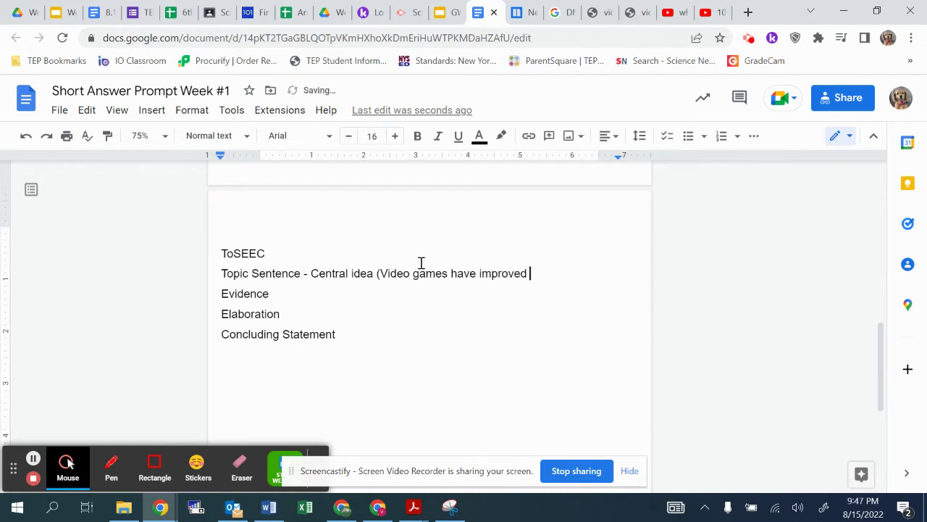
{"action": "type", "text": "brain health after man"}
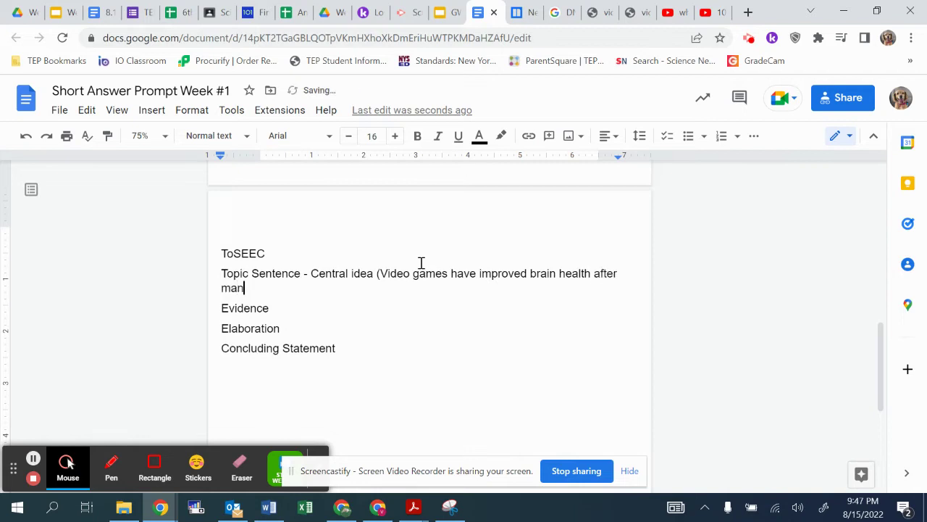
{"action": "type", "text": "y years of consistent "}
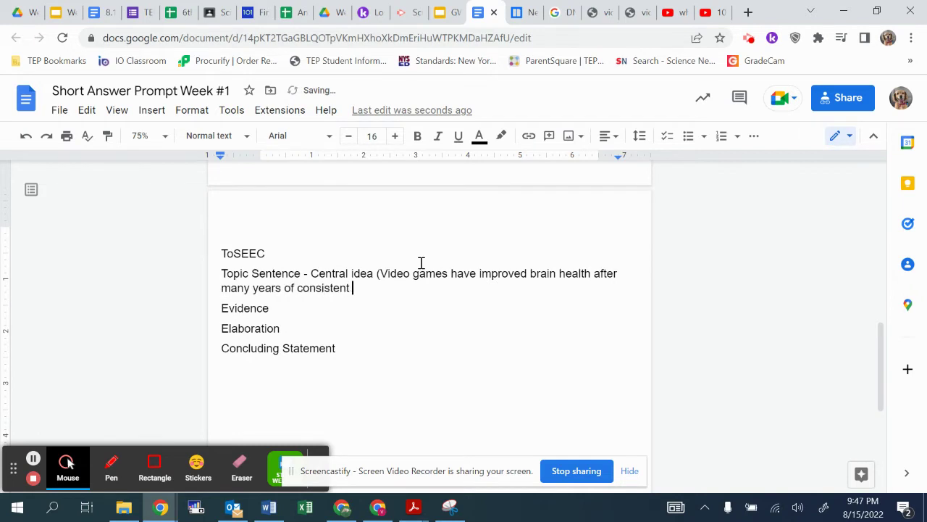
{"action": "type", "text": "game playing"}
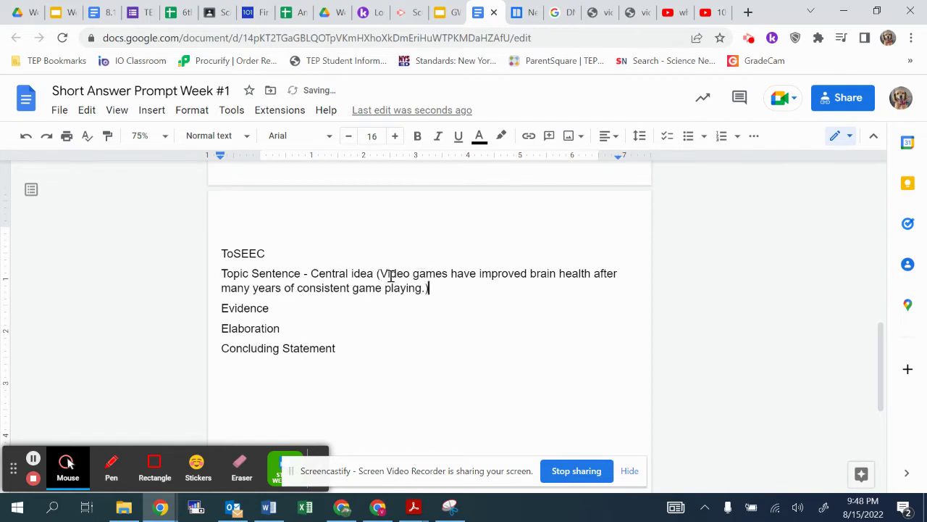
Step: Close the sample sentence with a period and parenthesis, and label it with a bold "EXAMPLE"
{"action": "type", "text": ".) EXAMPLE"}
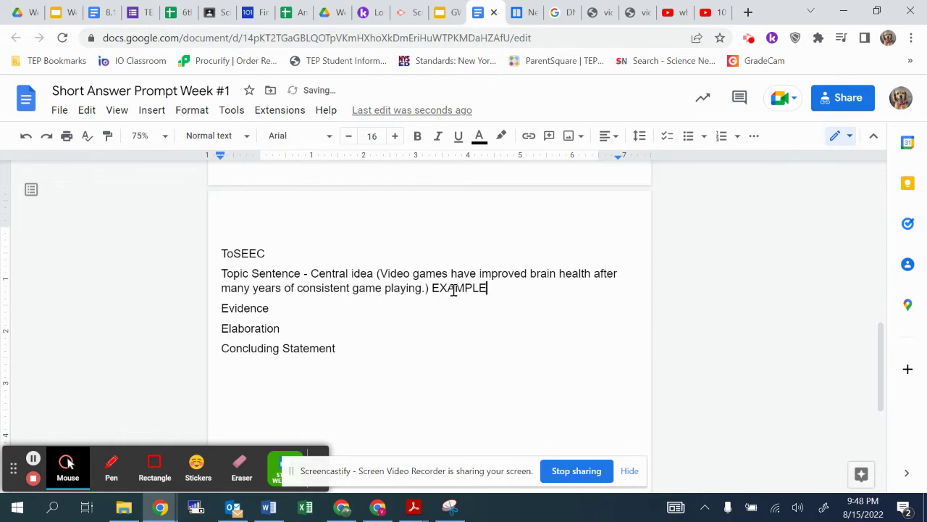
{"action": "double_click", "coordinate": [453, 289]}
{"action": "left_click", "coordinate": [418, 136]}
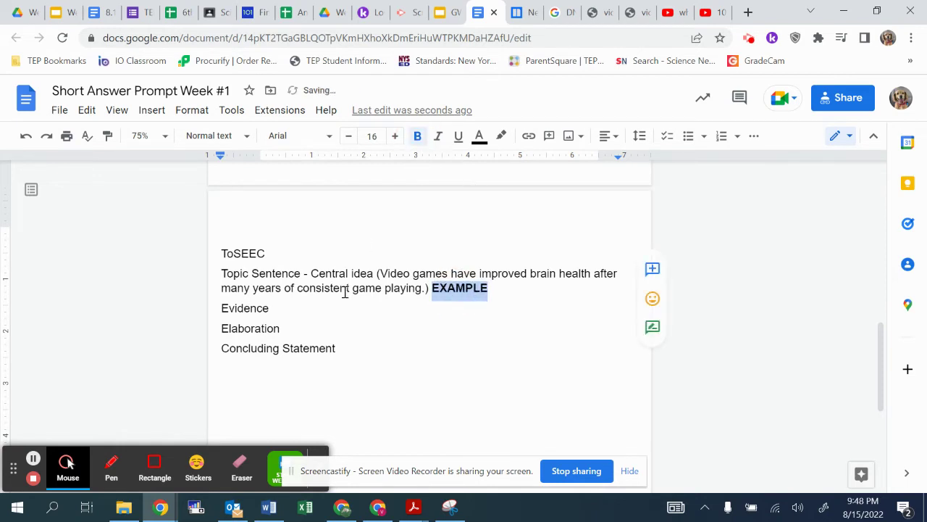
Step: Describe Evidence as "- 1 -2 pieces of evidence from the text" and Elaboration as "- explanation of evidence"
{"action": "left_click", "coordinate": [327, 312]}
{"action": "type", "text": "- "}
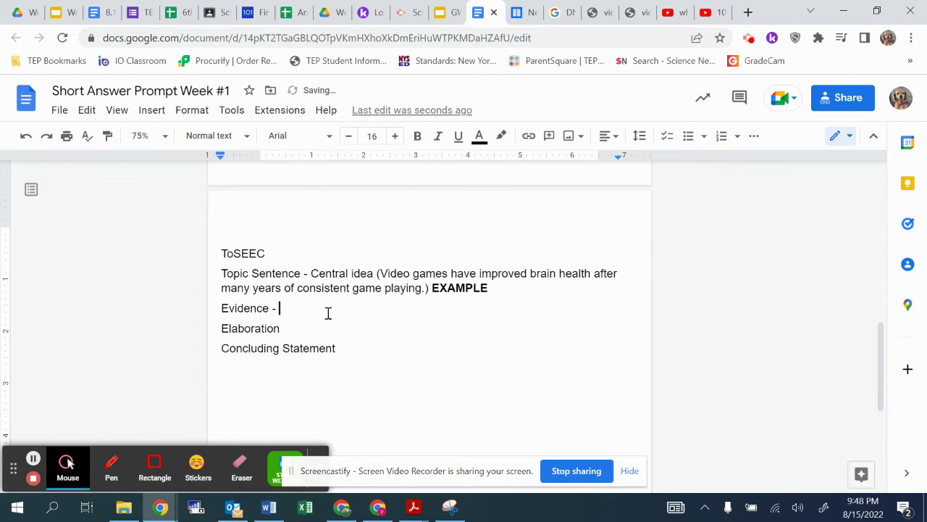
{"action": "type", "text": "1 -2 pieces of evidence from the "}
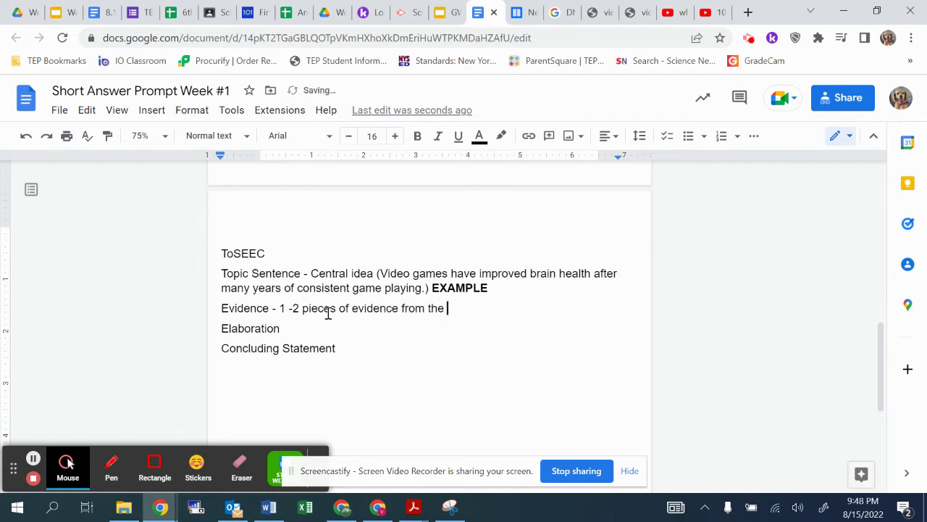
{"action": "type", "text": "text"}
{"action": "left_click", "coordinate": [324, 333]}
{"action": "type", "text": "- explanation "}
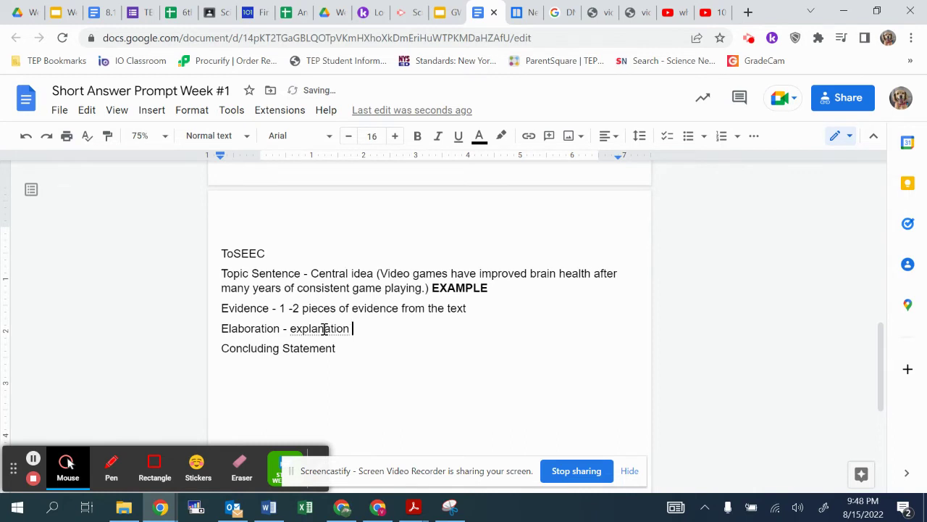
{"action": "type", "text": "of "}
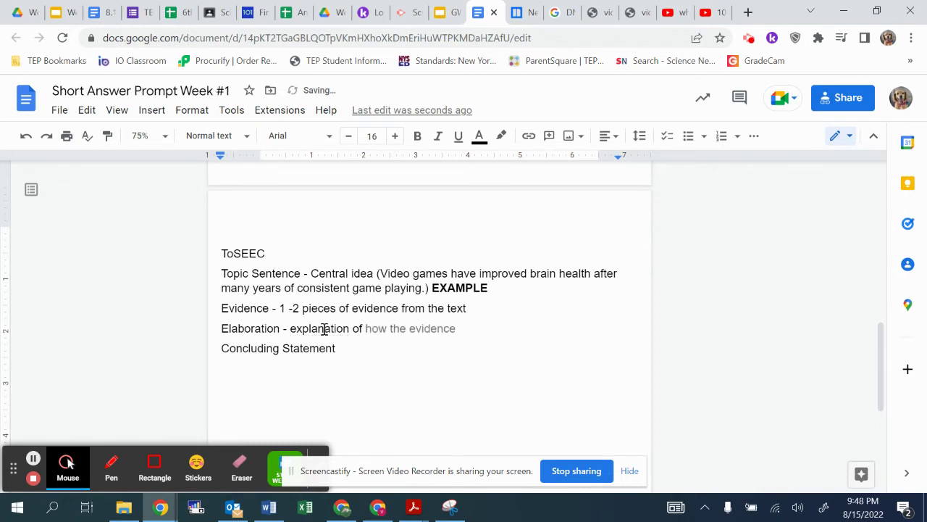
{"action": "type", "text": "evidence"}
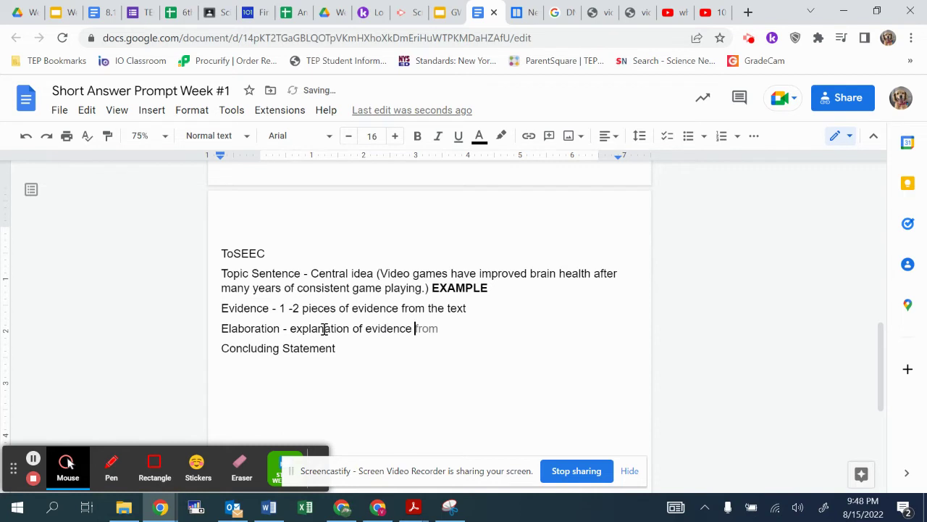
Step: Describe the Concluding Statement as "- tying it all together. Restatement of the topic sentence.", correcting the misspelled word "topic"
{"action": "left_click", "coordinate": [351, 348]}
{"action": "type", "text": "- tying it all"}
{"action": "key", "text": "Tab"}
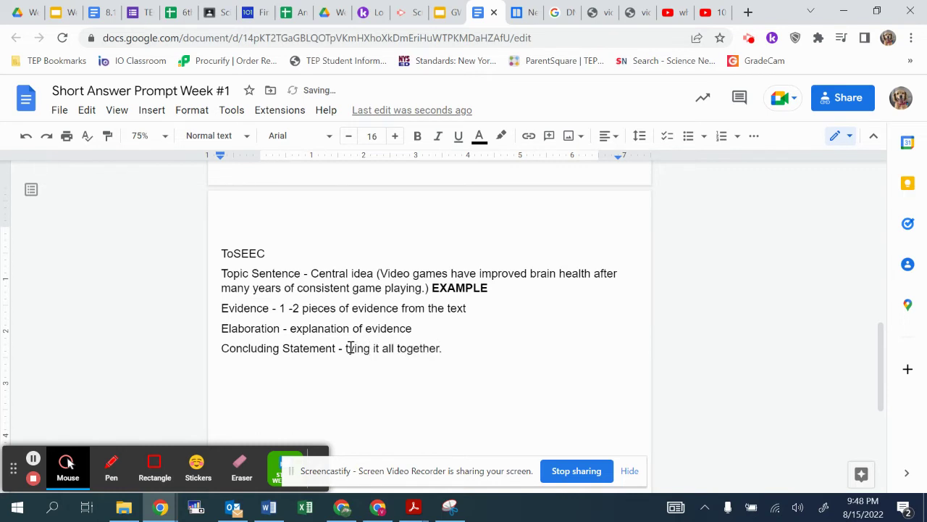
{"action": "type", "text": "r. Restatement of the opic sentence"}
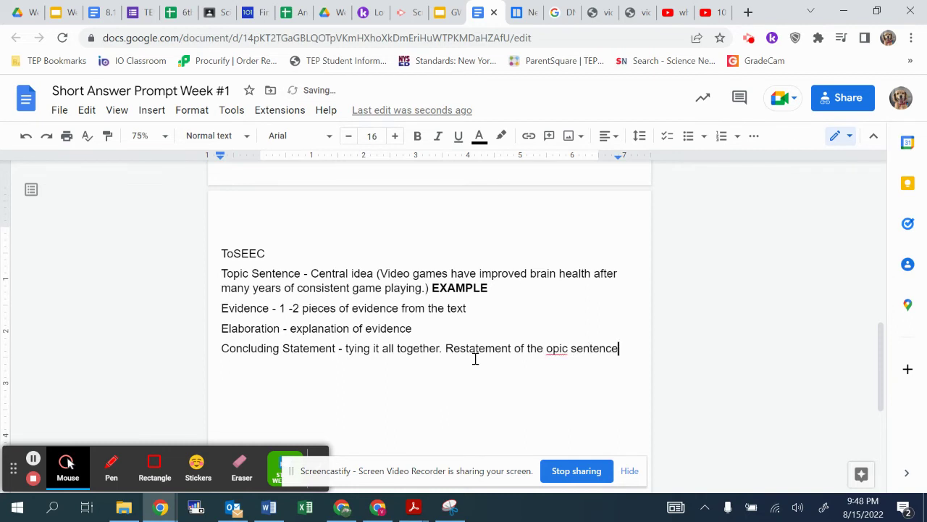
{"action": "type", "text": "."}
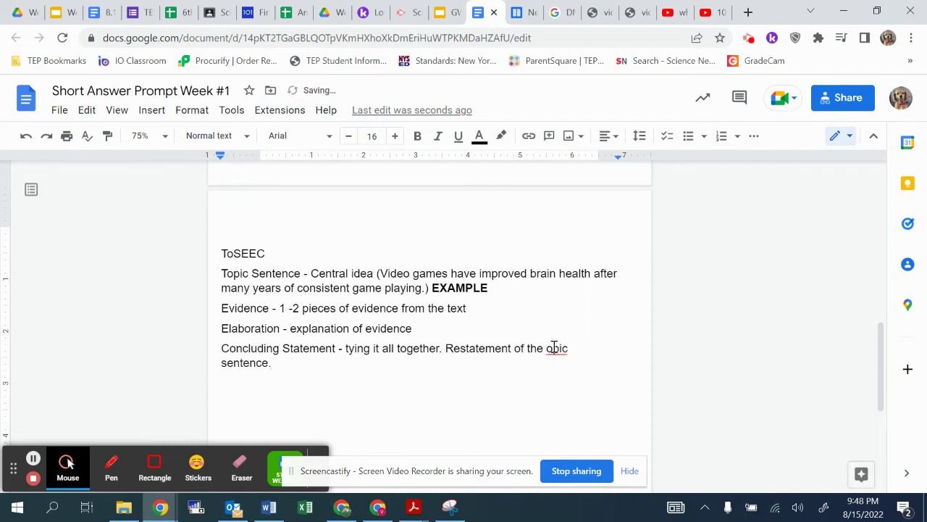
{"action": "left_click", "coordinate": [552, 347]}
{"action": "left_click", "coordinate": [556, 328]}
{"action": "left_click", "coordinate": [474, 378]}
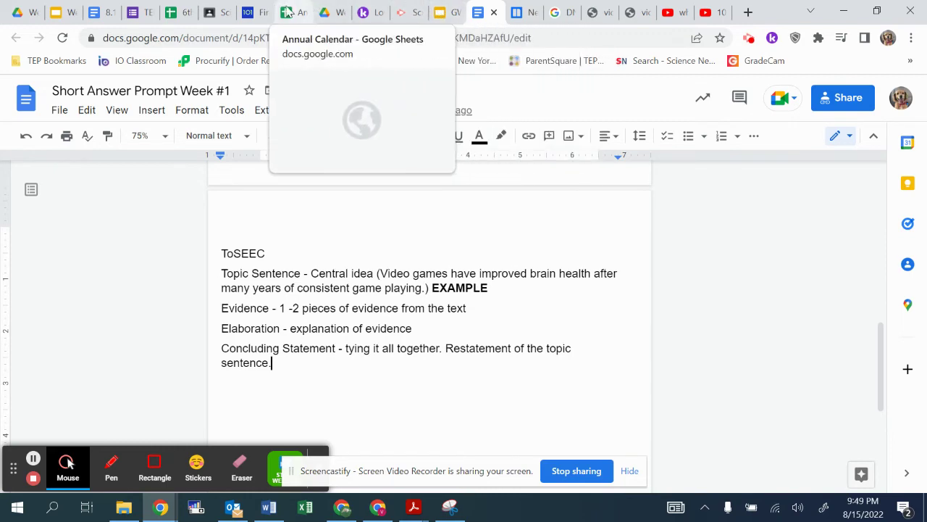
Step: Switch to the annotated Lower School.pdf in Kami and look back over it down to the "Central Idea:" note
{"action": "left_click", "coordinate": [332, 14]}
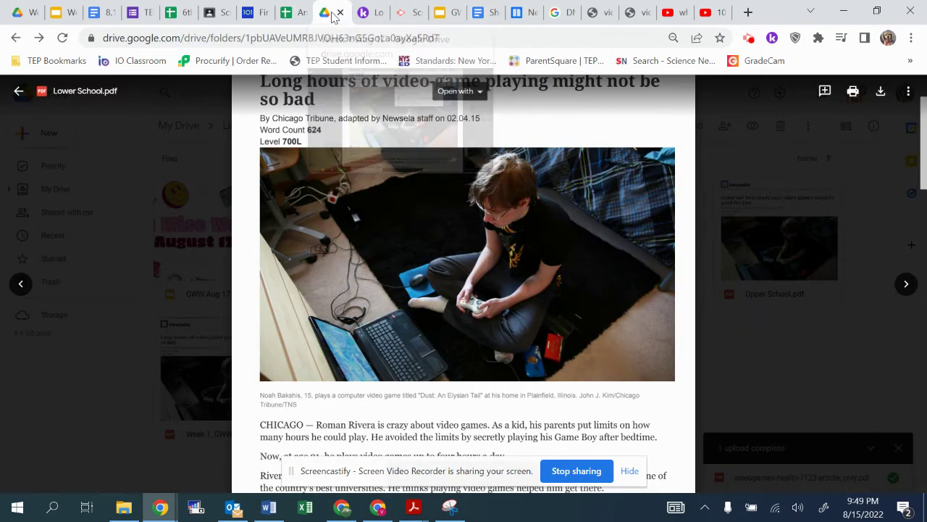
{"action": "left_click", "coordinate": [369, 13]}
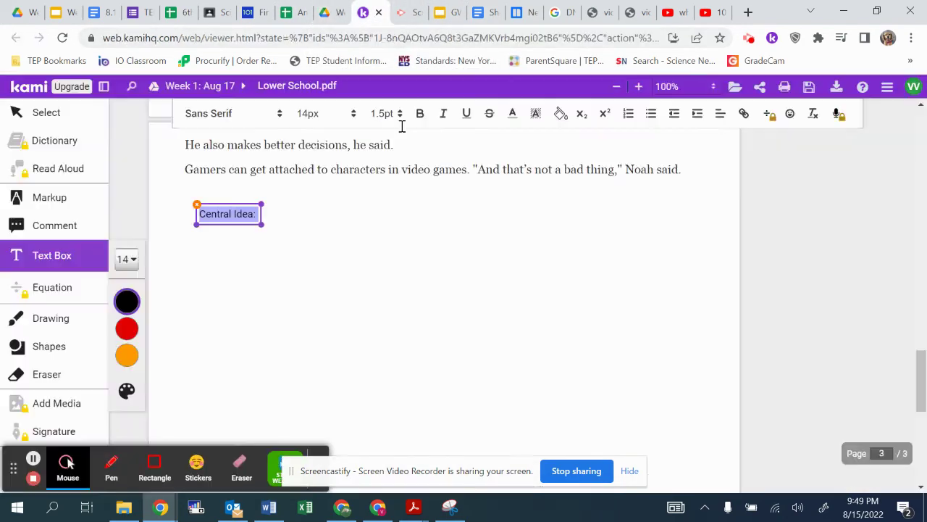
{"action": "scroll", "coordinate": [414, 194], "scroll_direction": "up", "scroll_amount": 10}
{"action": "scroll", "coordinate": [414, 195], "scroll_direction": "down", "scroll_amount": 3}
{"action": "scroll", "coordinate": [413, 192], "scroll_direction": "down", "scroll_amount": 7}
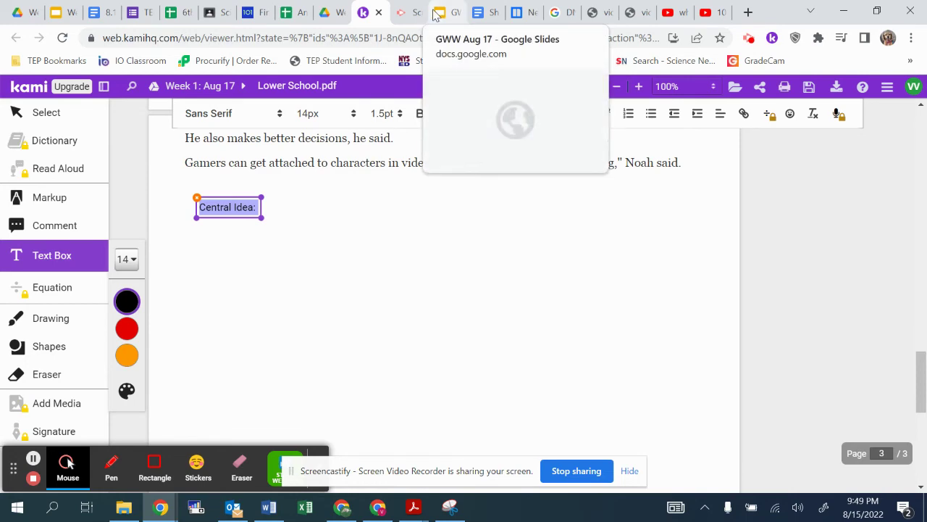
Step: Return to the "Short Answer Prompt Week #1" document and review its answer lines, scoring rubric and ToSEEC outline
{"action": "left_click", "coordinate": [483, 12]}
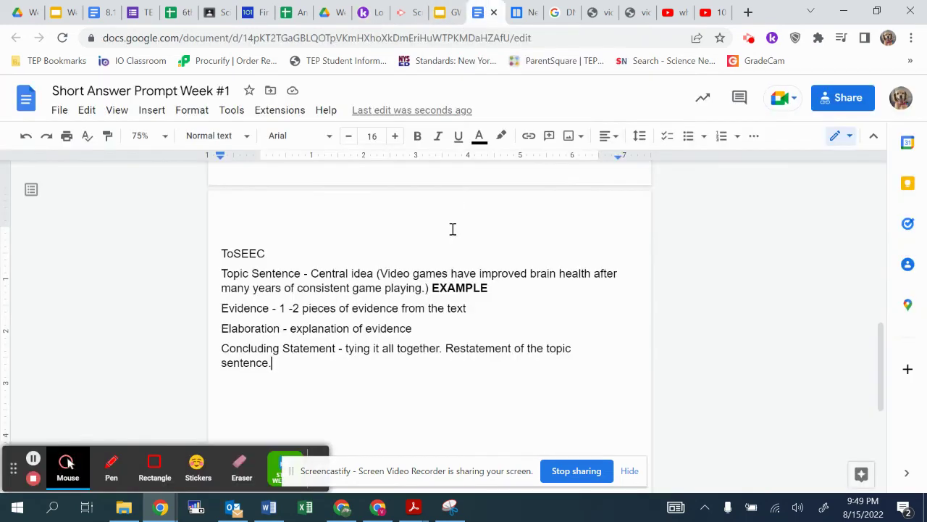
{"action": "scroll", "coordinate": [453, 228], "scroll_direction": "up", "scroll_amount": 10}
{"action": "scroll", "coordinate": [451, 230], "scroll_direction": "down", "scroll_amount": 3}
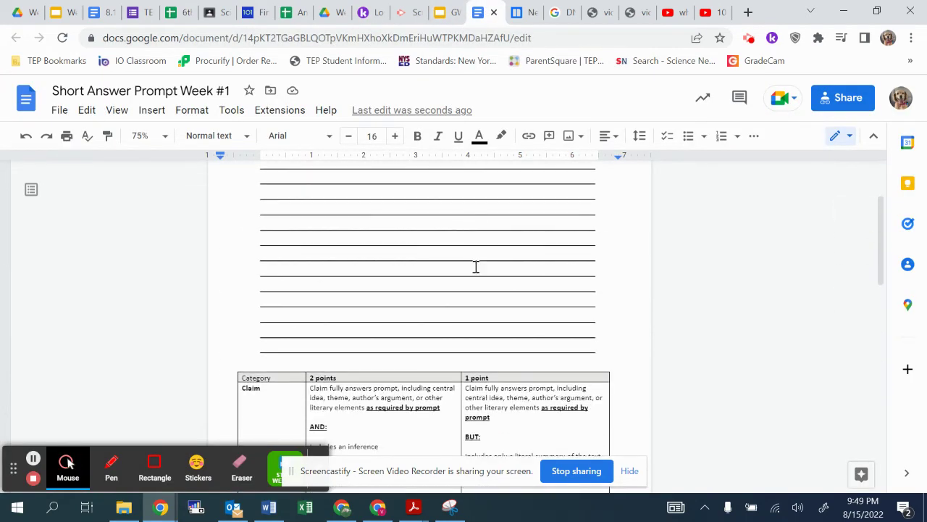
{"action": "scroll", "coordinate": [476, 267], "scroll_direction": "up", "scroll_amount": 3}
{"action": "scroll", "coordinate": [476, 267], "scroll_direction": "down", "scroll_amount": 11}
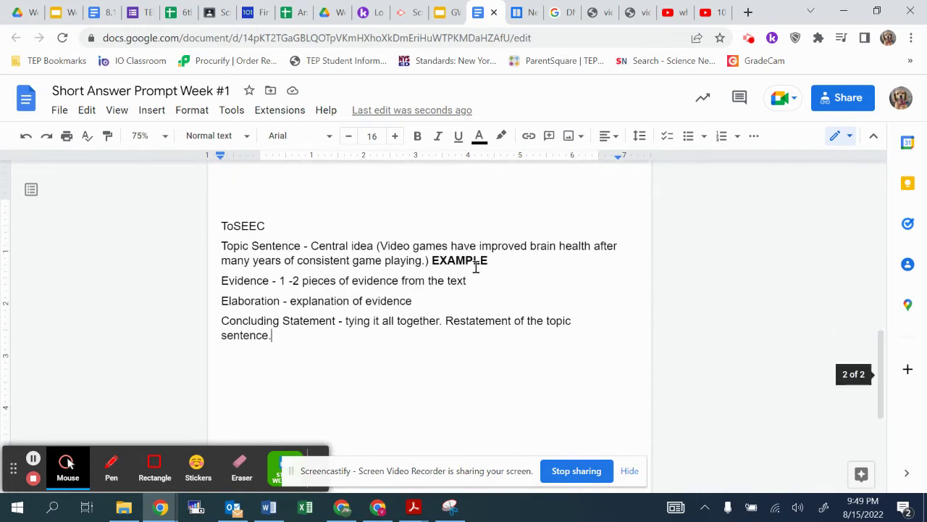
{"action": "scroll", "coordinate": [413, 242], "scroll_direction": "up", "scroll_amount": 6}
{"action": "scroll", "coordinate": [475, 318], "scroll_direction": "down", "scroll_amount": 1}
{"action": "scroll", "coordinate": [475, 319], "scroll_direction": "down", "scroll_amount": 1}
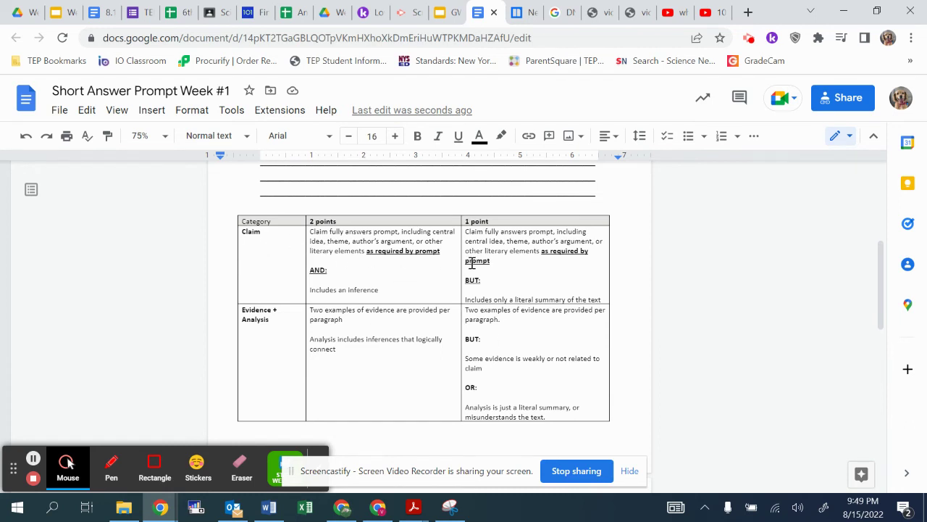
{"action": "scroll", "coordinate": [291, 347], "scroll_direction": "down", "scroll_amount": 2}
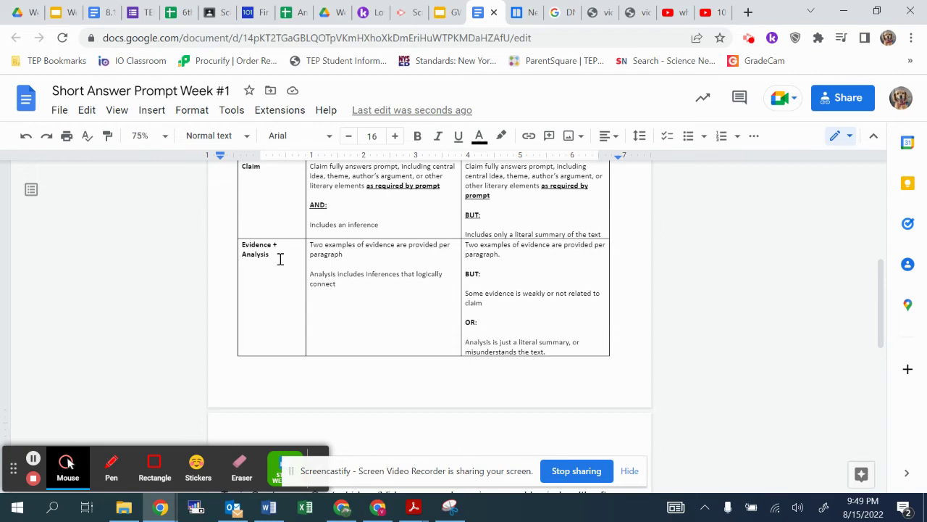
{"action": "scroll", "coordinate": [281, 259], "scroll_direction": "down", "scroll_amount": 6}
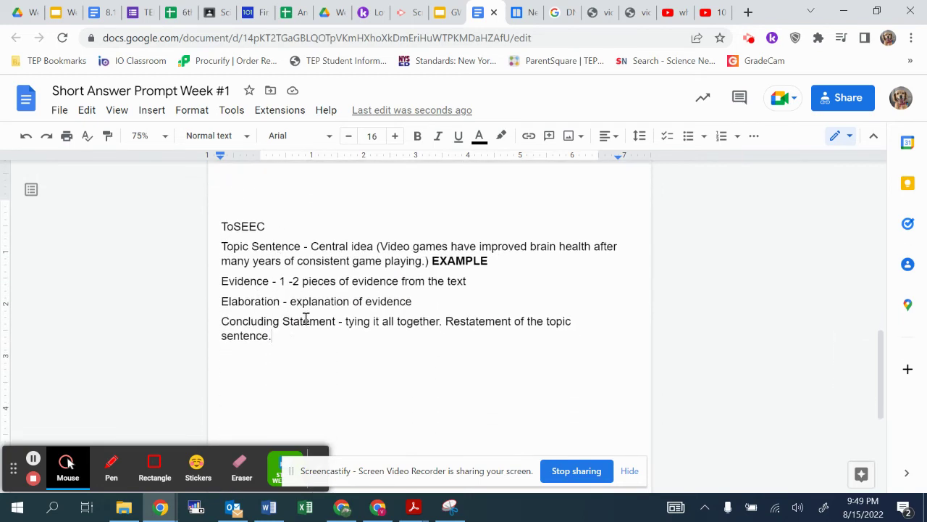
Step: Look back through the "Short Answer Prompt Week #1" document from the ToSEEC outline past the scoring rubric to the prompt and answer lines
{"action": "scroll", "coordinate": [333, 349], "scroll_direction": "up", "scroll_amount": 10}
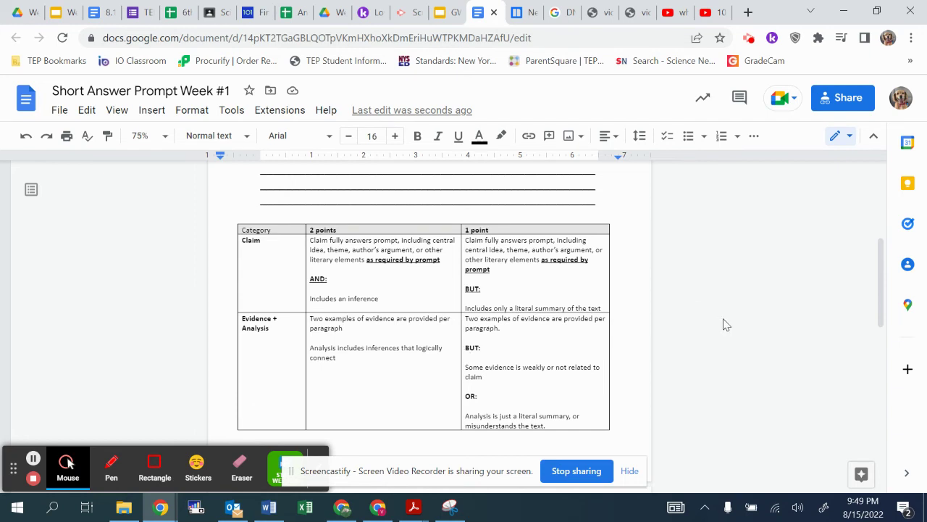
{"action": "scroll", "coordinate": [727, 324], "scroll_direction": "up", "scroll_amount": 5}
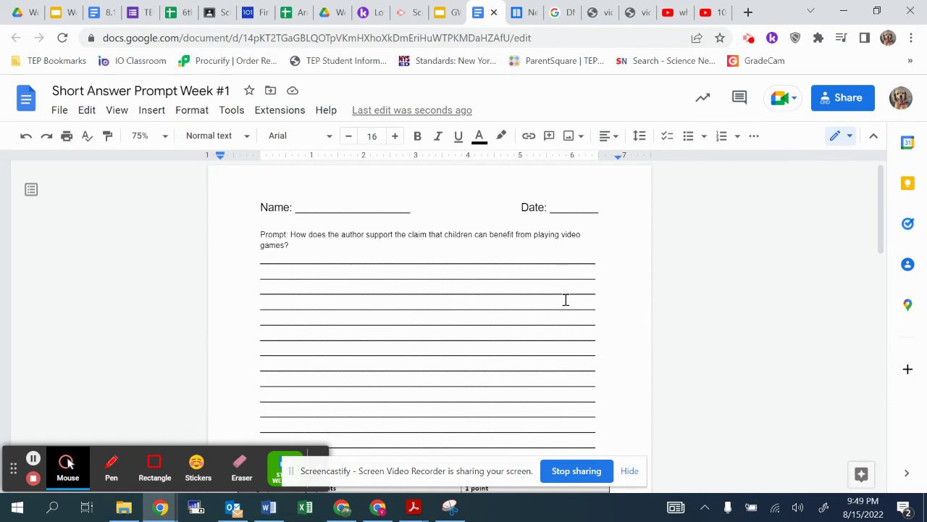
{"action": "scroll", "coordinate": [505, 340], "scroll_direction": "down", "scroll_amount": 4}
{"action": "scroll", "coordinate": [665, 357], "scroll_direction": "up", "scroll_amount": 4}
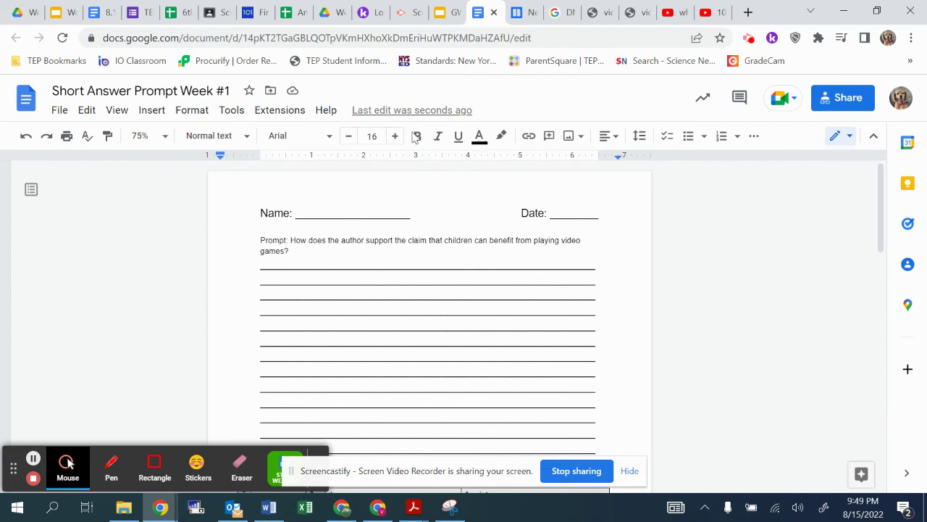
Step: Review the annotation expectations on the "Let's Read!" slide of GWW Aug 17 alongside the Lower School.pdf article in Kami, ending on the article
{"action": "mouse_move", "coordinate": [440, 9]}
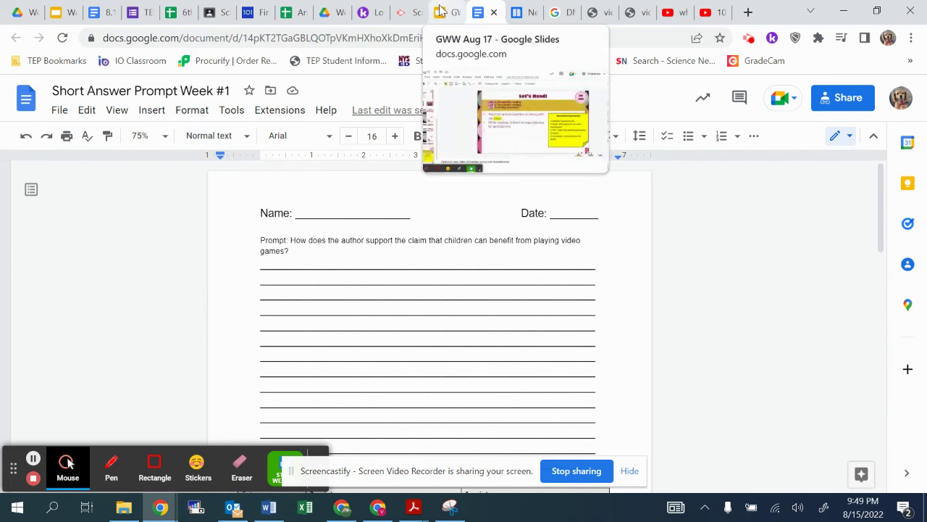
{"action": "left_click", "coordinate": [439, 9]}
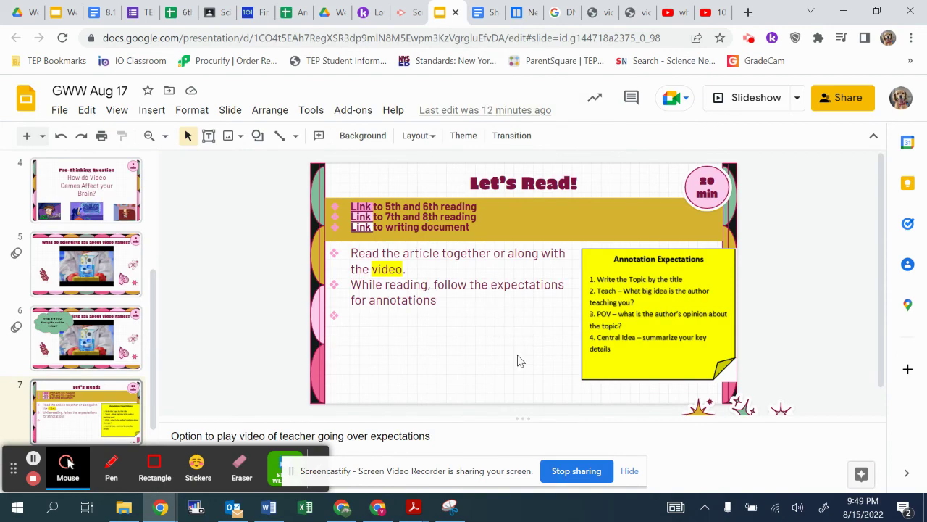
{"action": "left_click", "coordinate": [371, 9]}
{"action": "scroll", "coordinate": [370, 238], "scroll_direction": "up", "scroll_amount": 10}
{"action": "scroll", "coordinate": [373, 238], "scroll_direction": "up", "scroll_amount": 5}
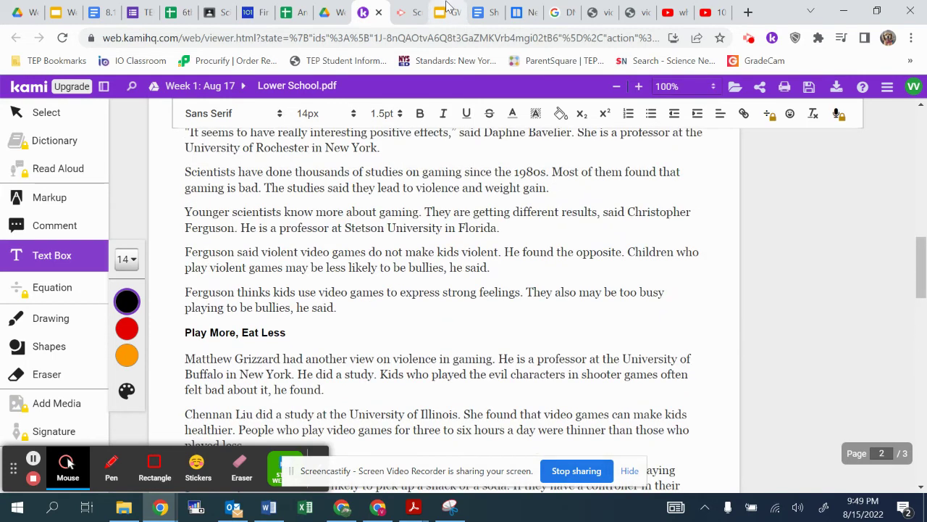
{"action": "left_click", "coordinate": [439, 10]}
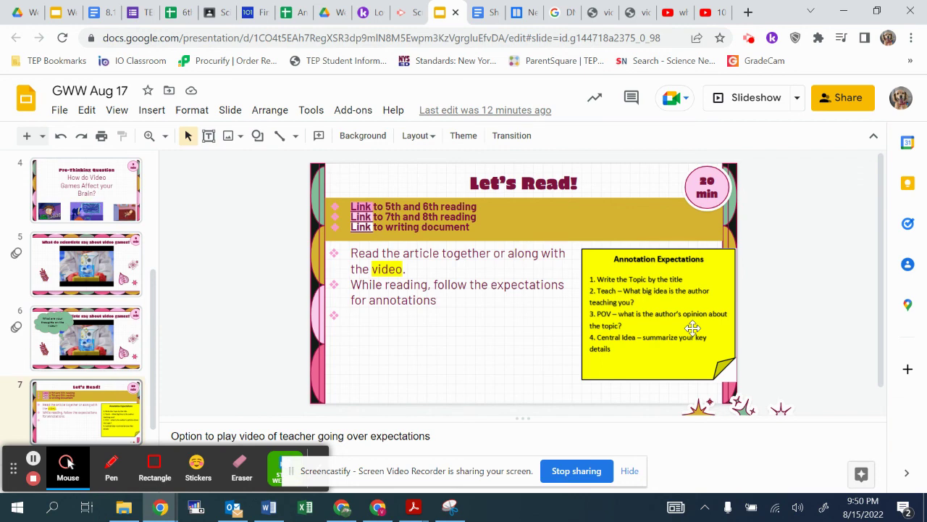
{"action": "left_click", "coordinate": [366, 13]}
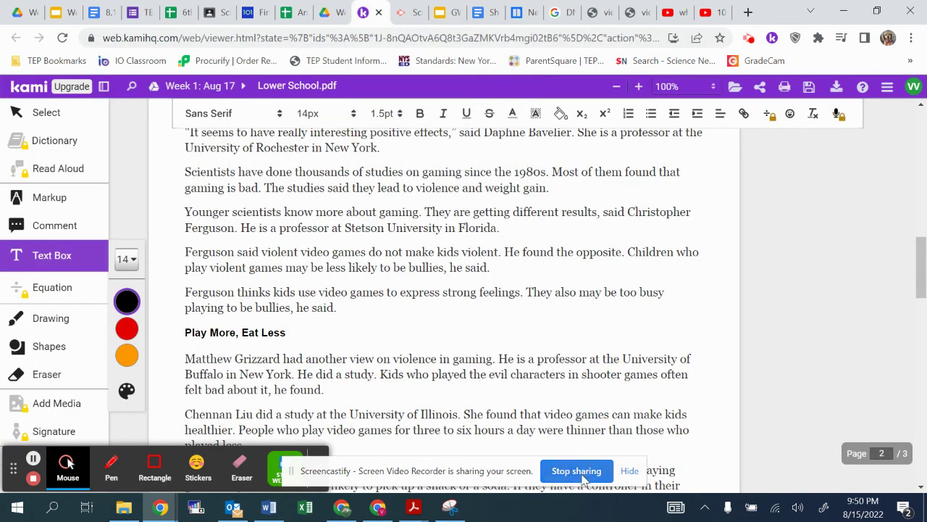